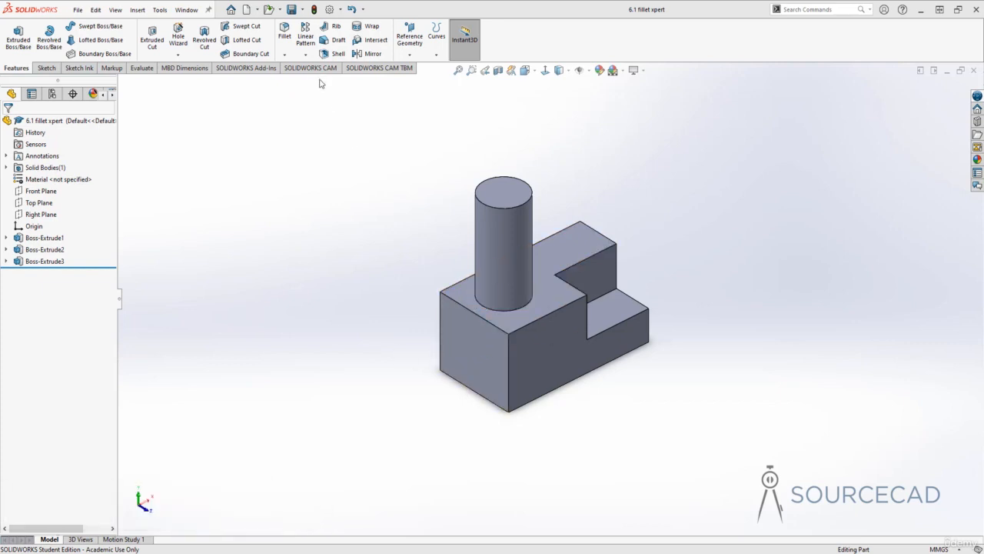
- Set up a manual constant size fillet with a 16 mm radius on the circular edge at the cylinder's base
left_click(284, 35)
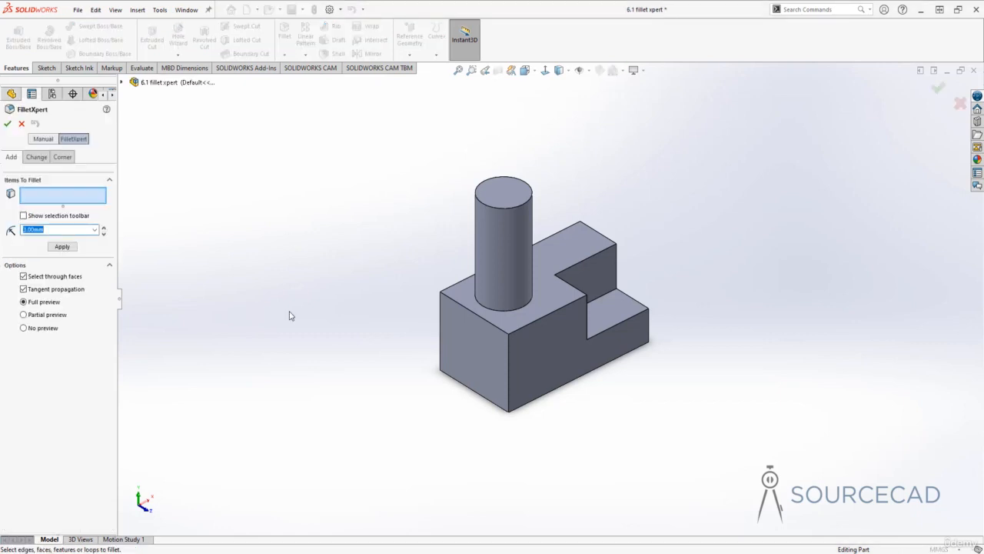
left_click(43, 139)
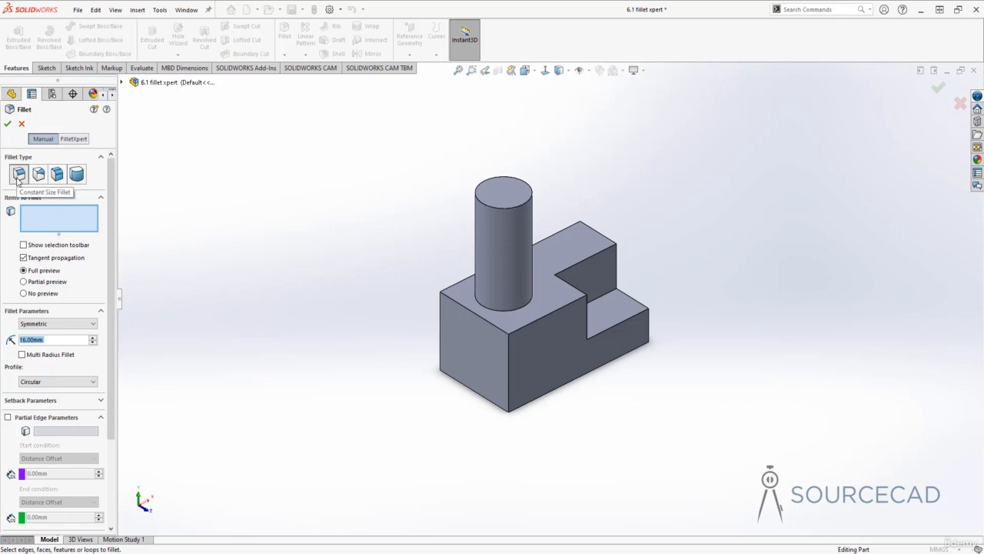
left_click(504, 309)
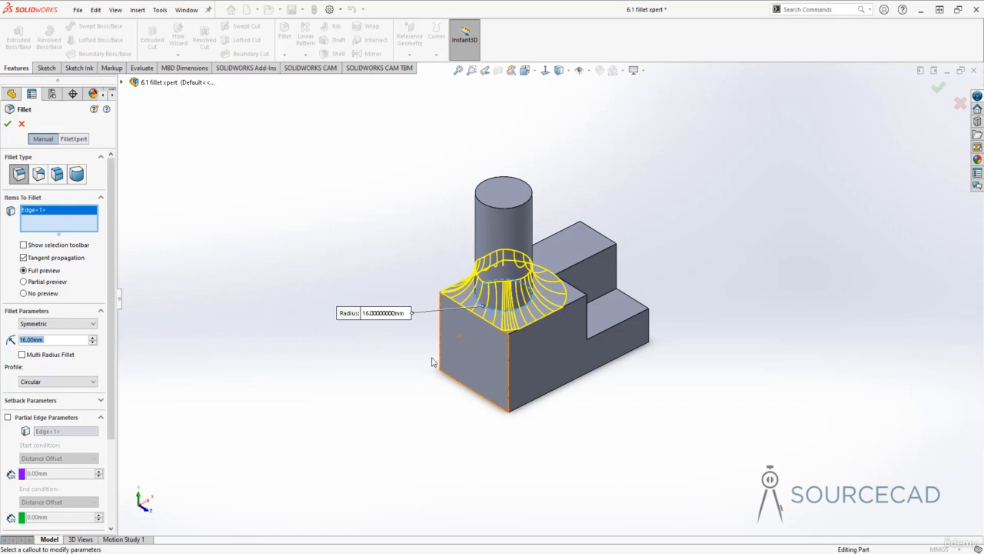
middle_click_drag(435, 358, 450, 338)
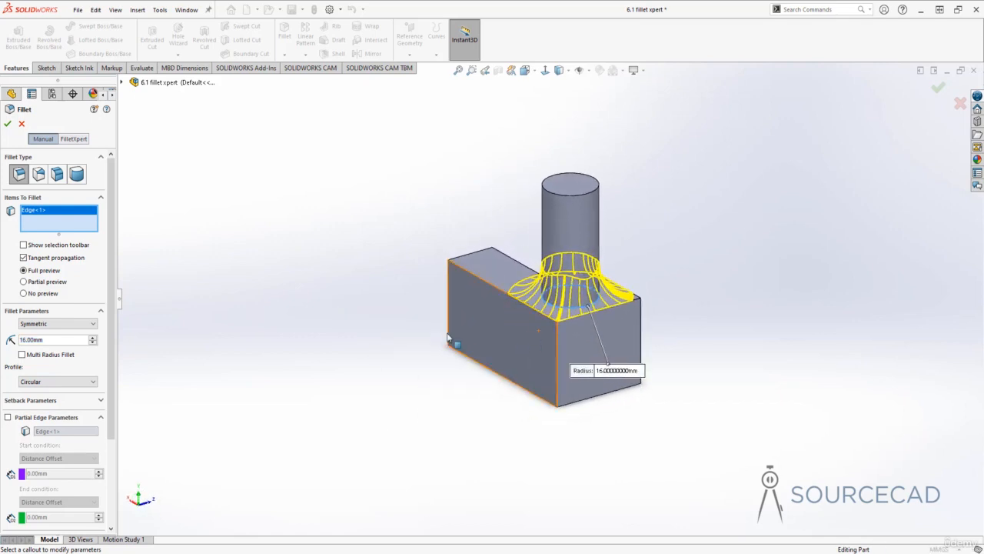
left_click(58, 343)
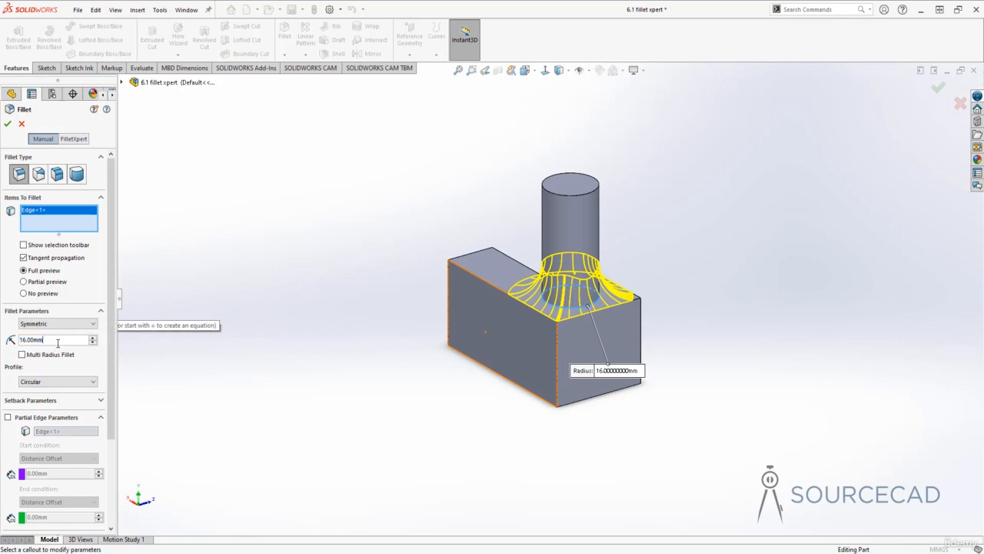
double_click(58, 340)
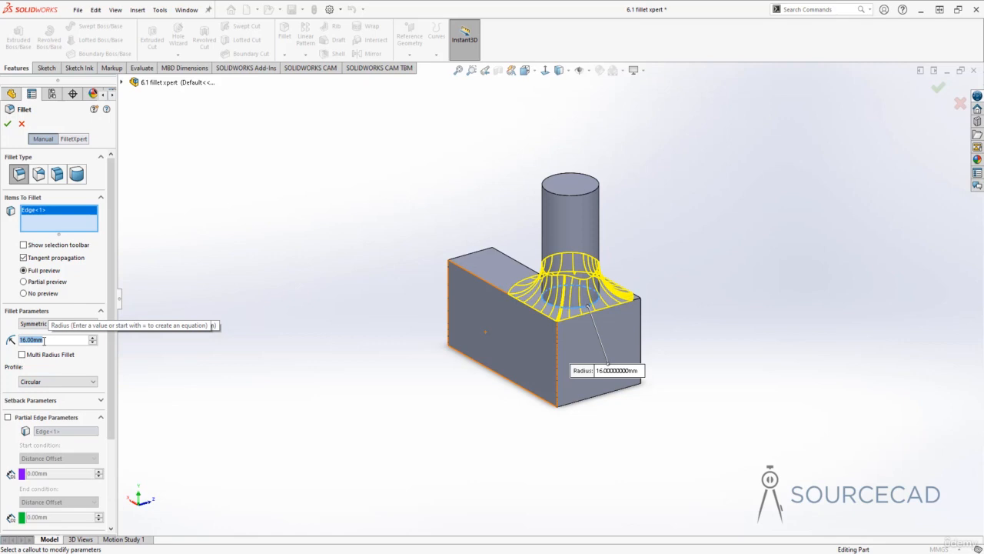
middle_click_drag(567, 326, 494, 280)
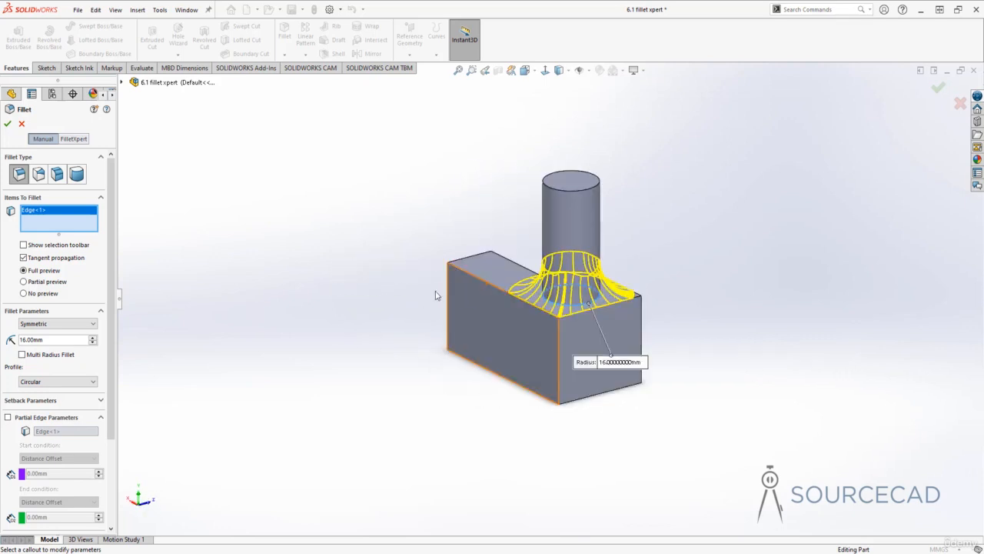
- Set the fillet's overflow type to Keep surface and create the fillet around the cylinder's base
left_click_drag(113, 201, 117, 313)
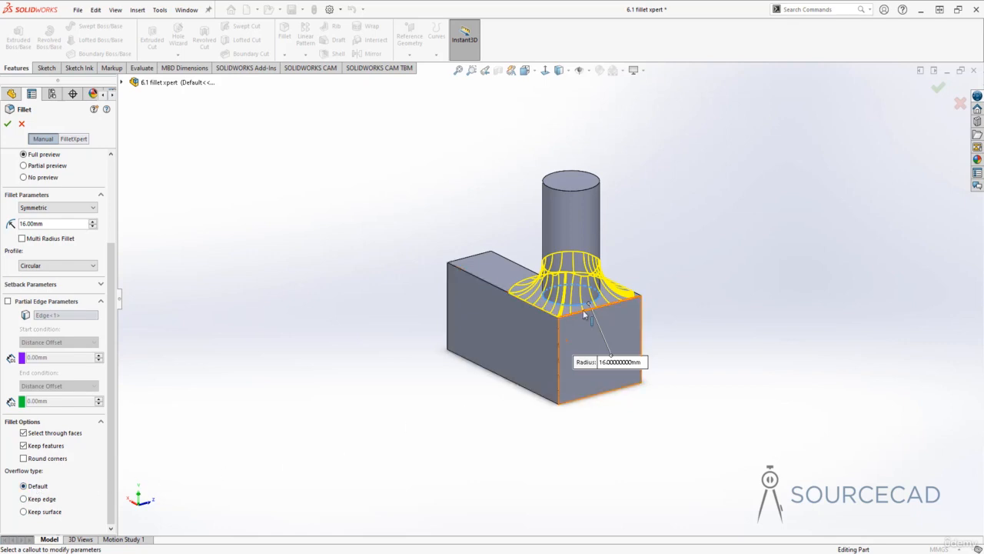
scroll(607, 318, "down", 3)
scroll(607, 315, "down", 2)
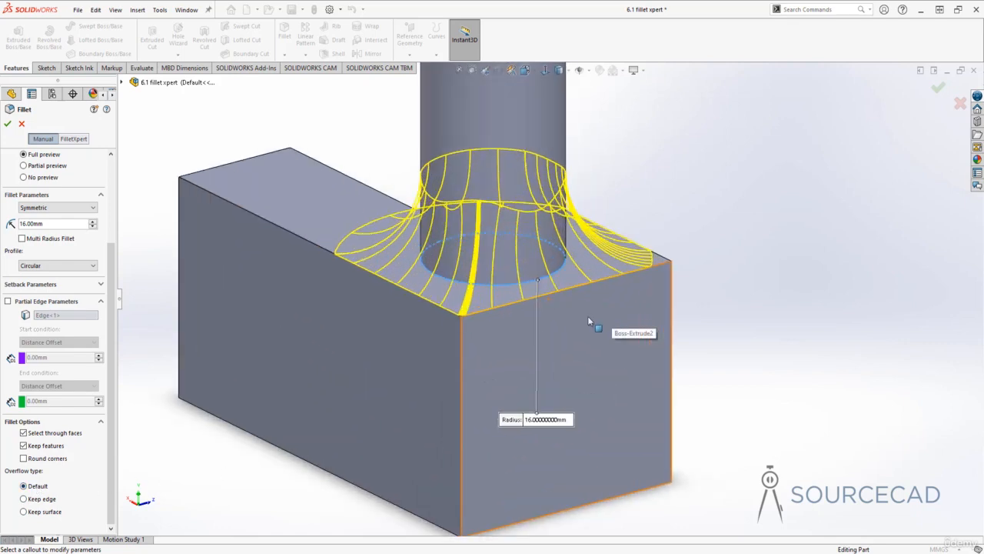
left_click(24, 512)
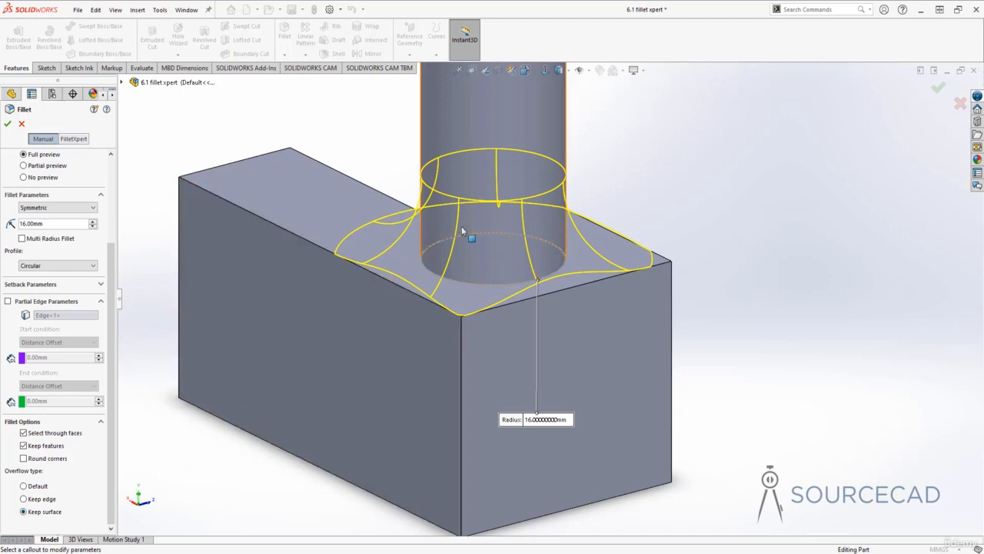
middle_click_drag(665, 216, 579, 223)
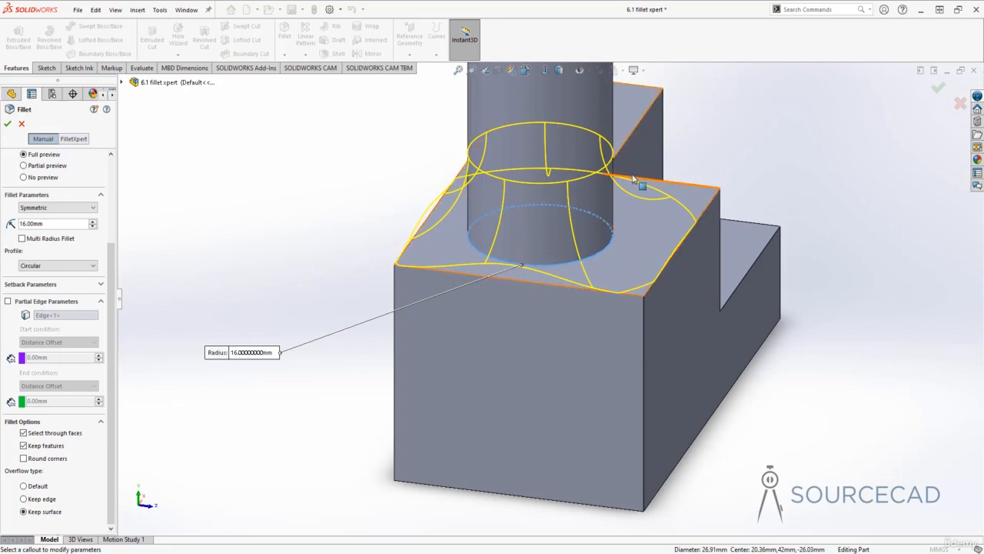
middle_click_drag(477, 207, 649, 236)
middle_click_drag(707, 181, 639, 232, "ctrl")
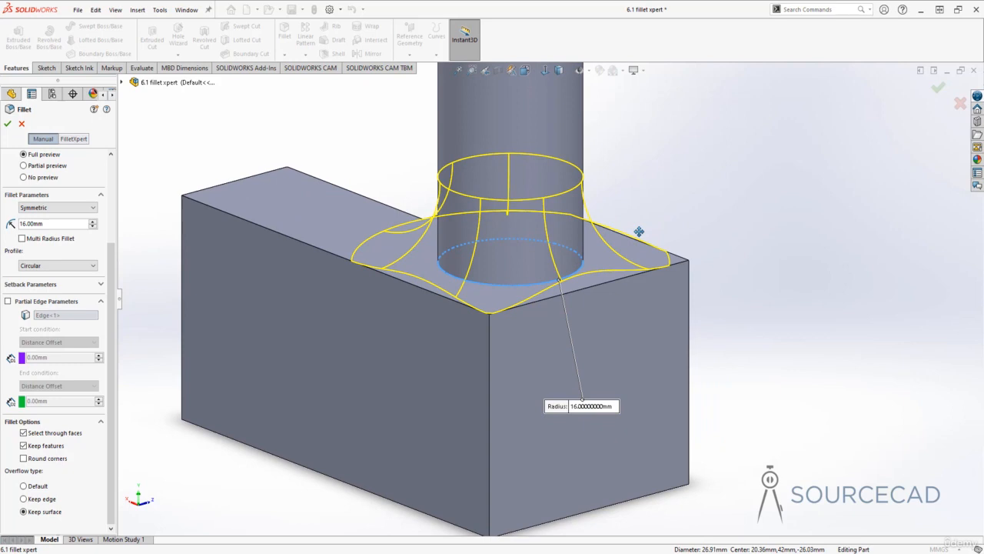
left_click(8, 124)
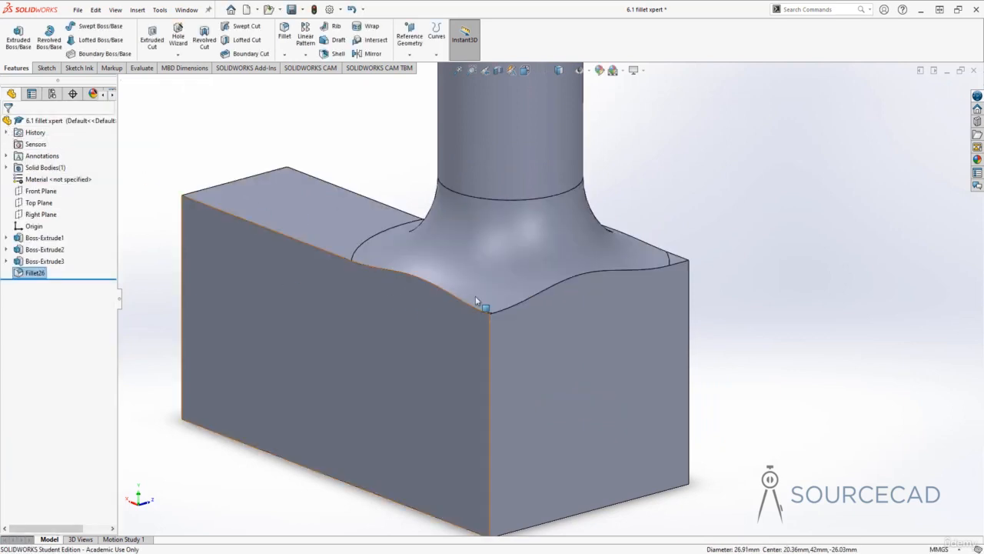
middle_click_drag(698, 233, 743, 211)
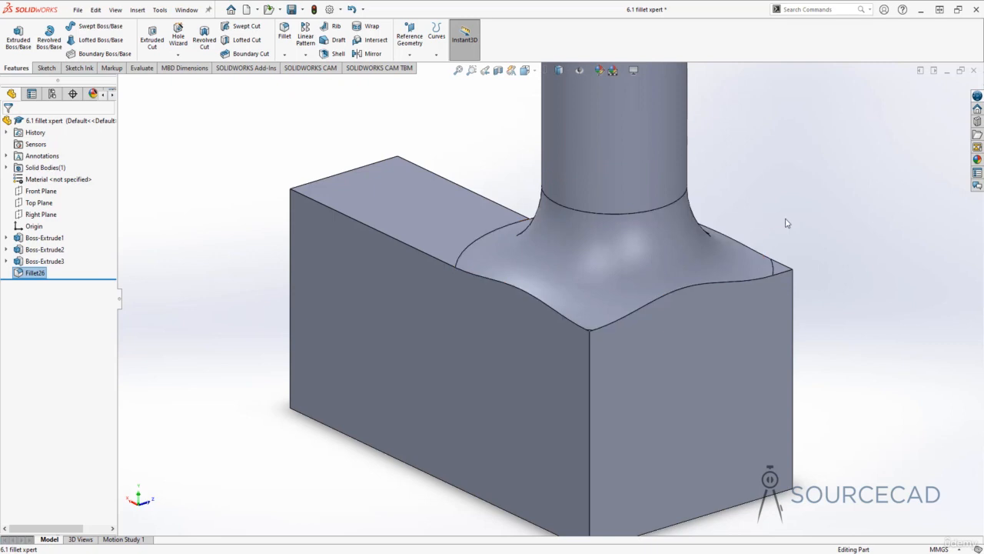
- Edit the fillet at the cylinder's base so that its overflow type is Keep edge
right_click(31, 274)
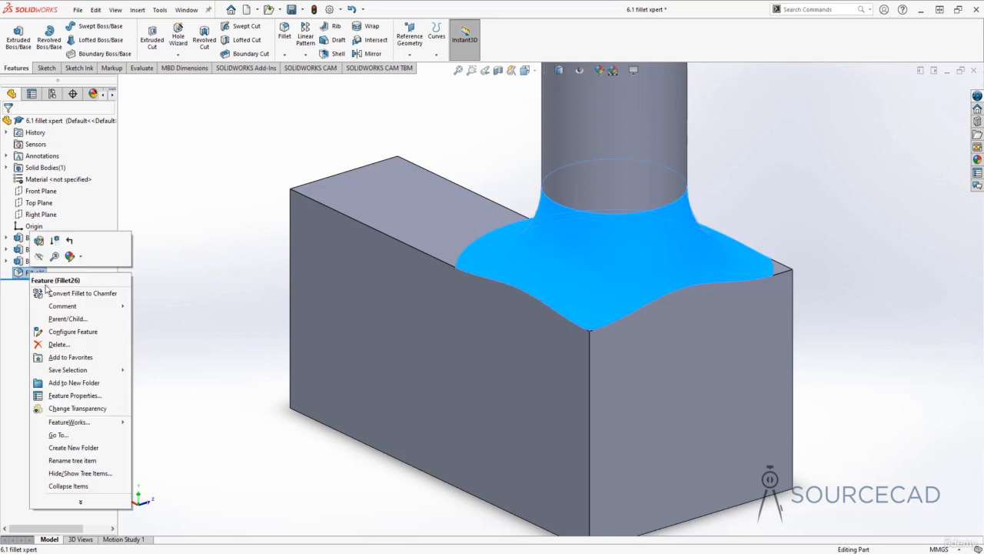
left_click(36, 240)
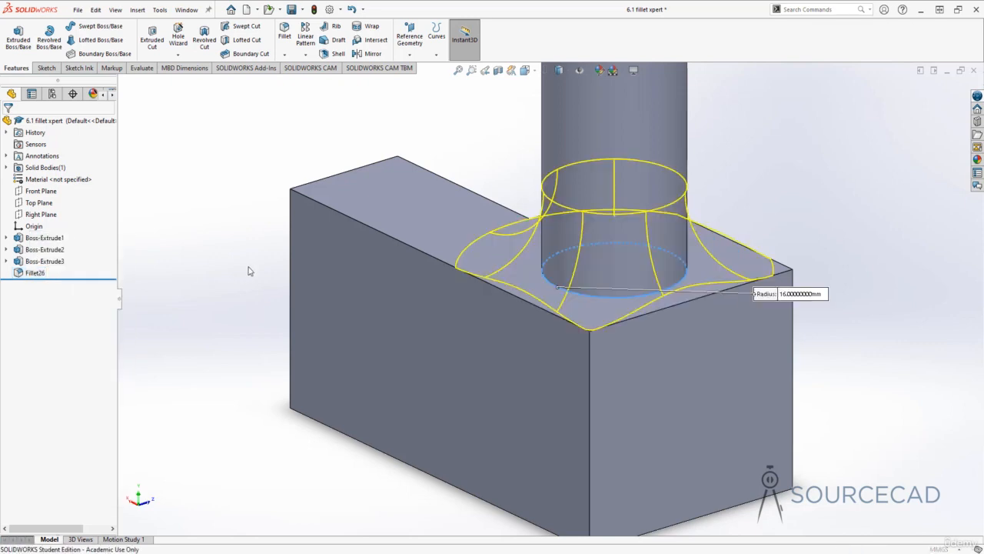
left_click_drag(111, 308, 105, 348)
scroll(105, 349, "down", 3)
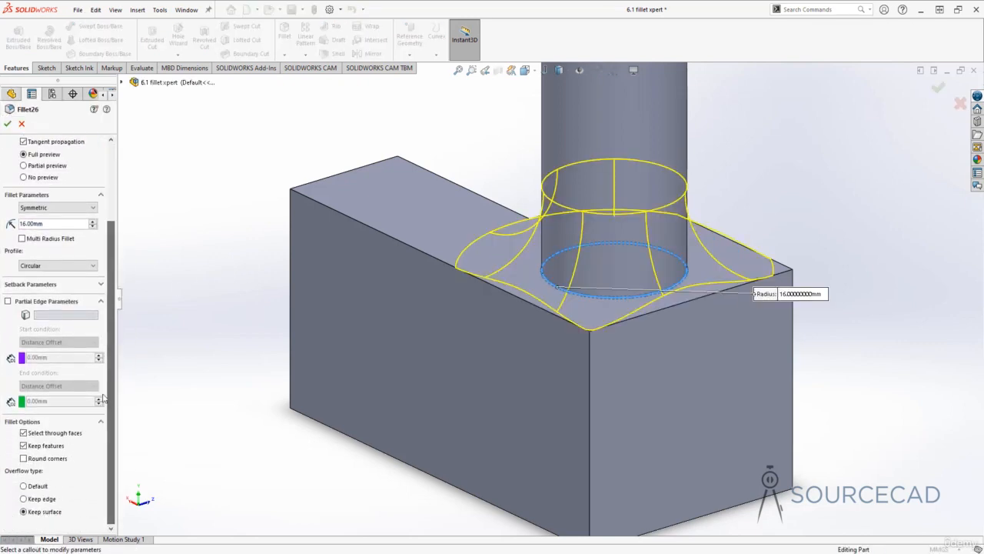
left_click(24, 498)
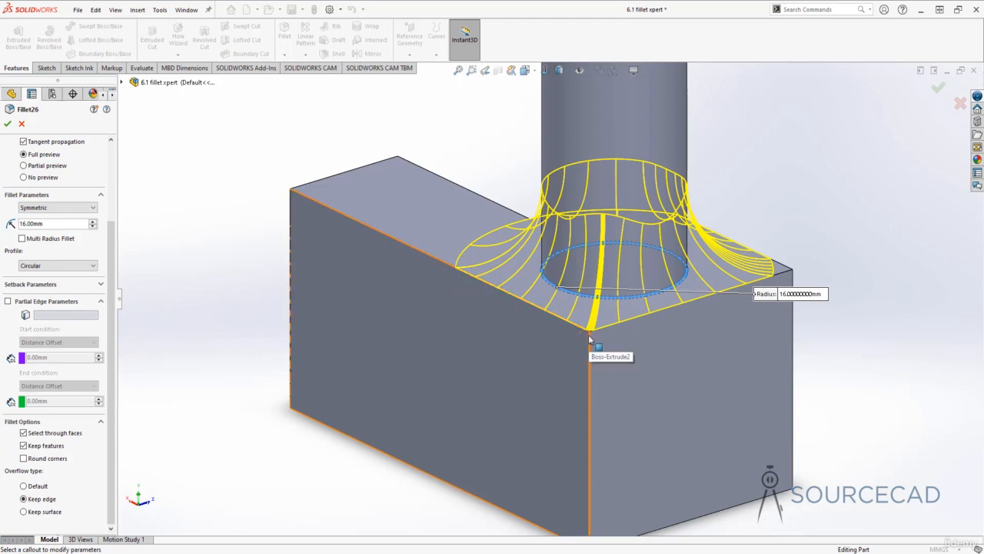
middle_click_drag(590, 339, 635, 199)
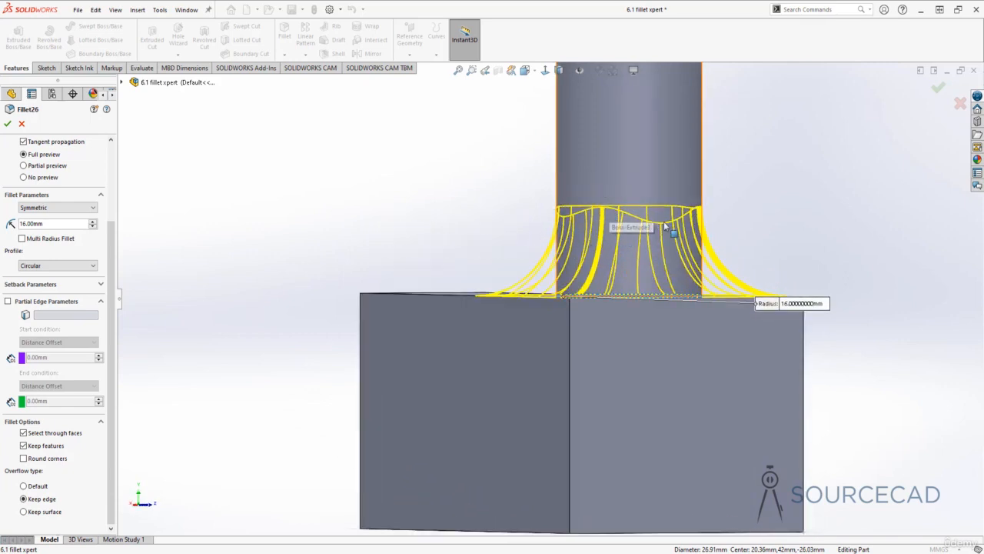
middle_click_drag(715, 212, 689, 302)
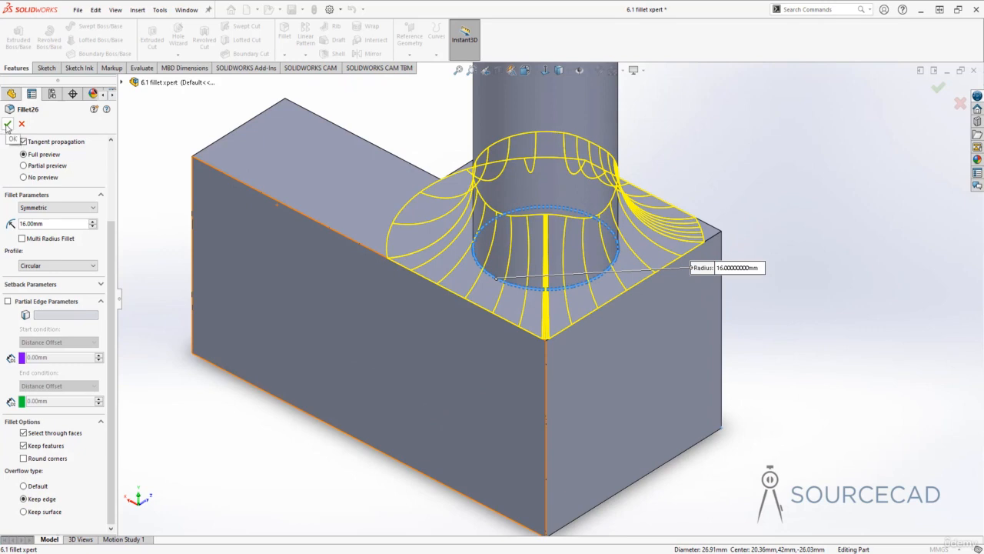
left_click(7, 125)
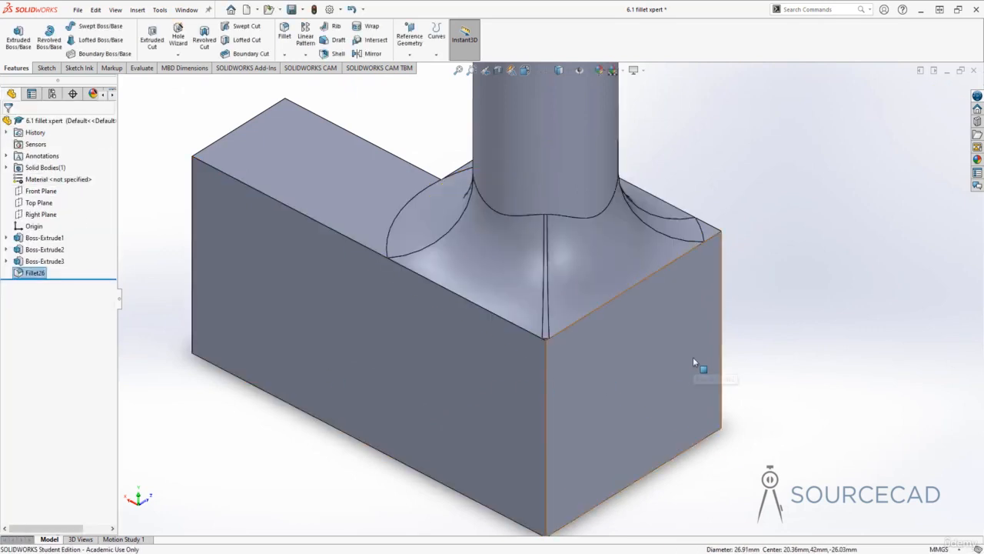
middle_click_drag(594, 252, 799, 219)
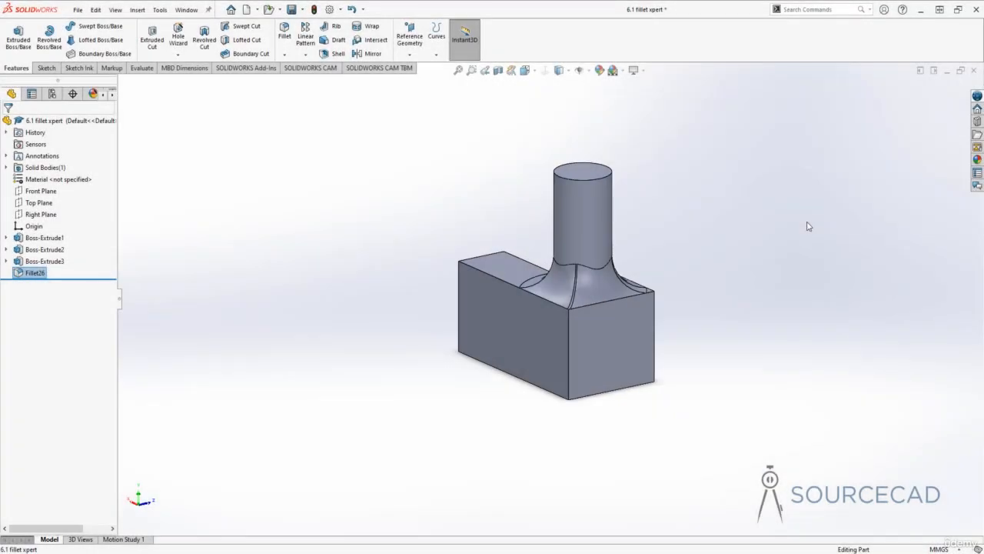
- Delete the fillet feature at the cylinder's base
right_click(37, 274)
left_click(91, 346)
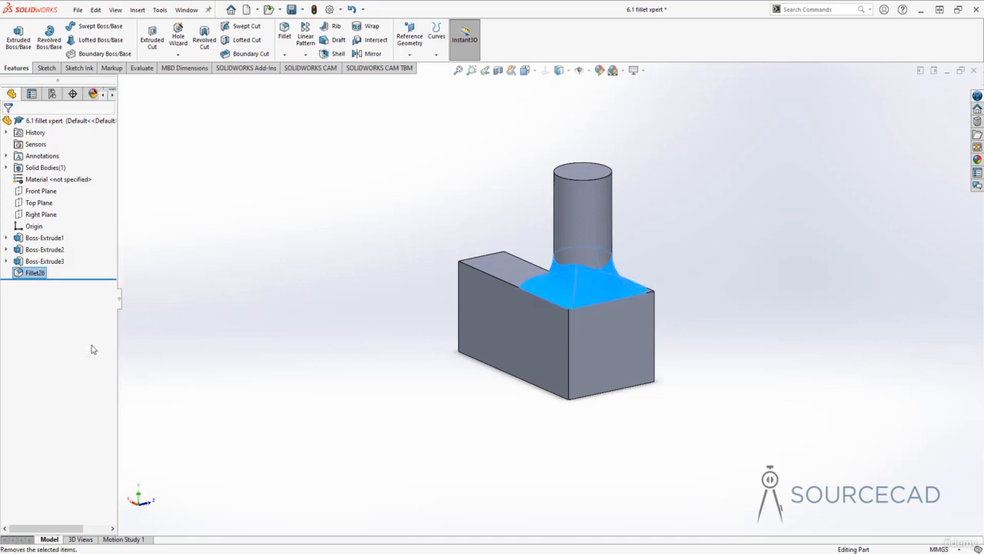
left_click(543, 233)
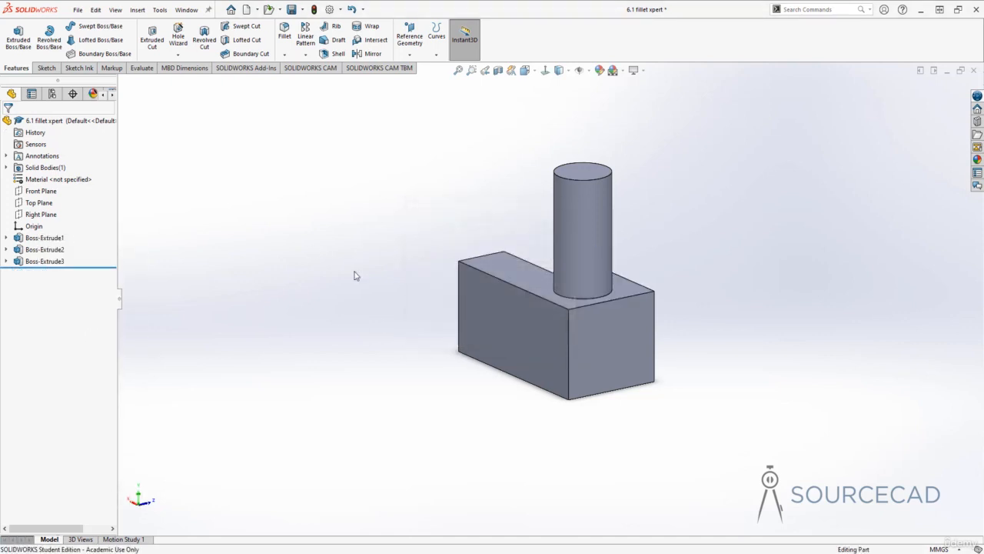
- Start a new manual fillet and review the options of the variable size, face and full round fillet types
middle_click_drag(690, 287, 458, 314)
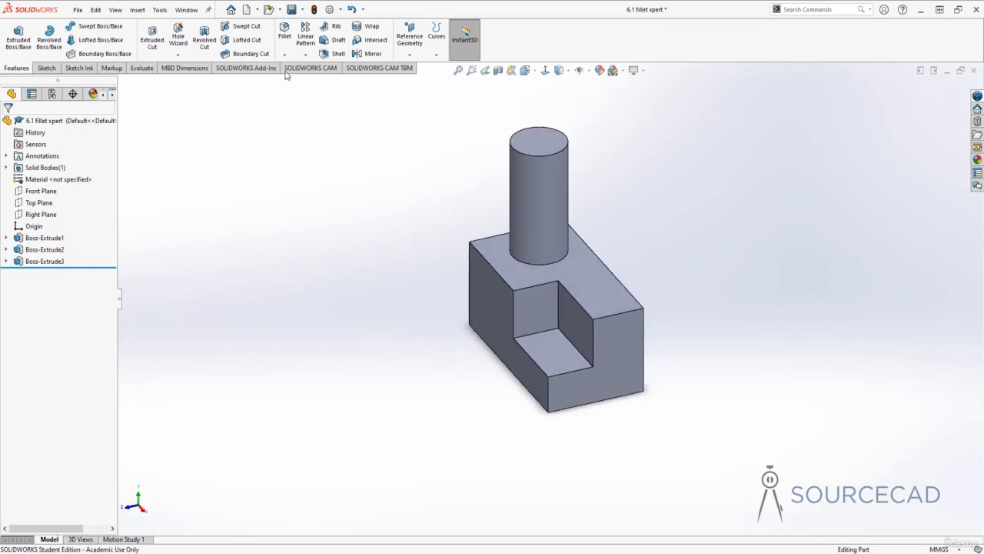
left_click(285, 32)
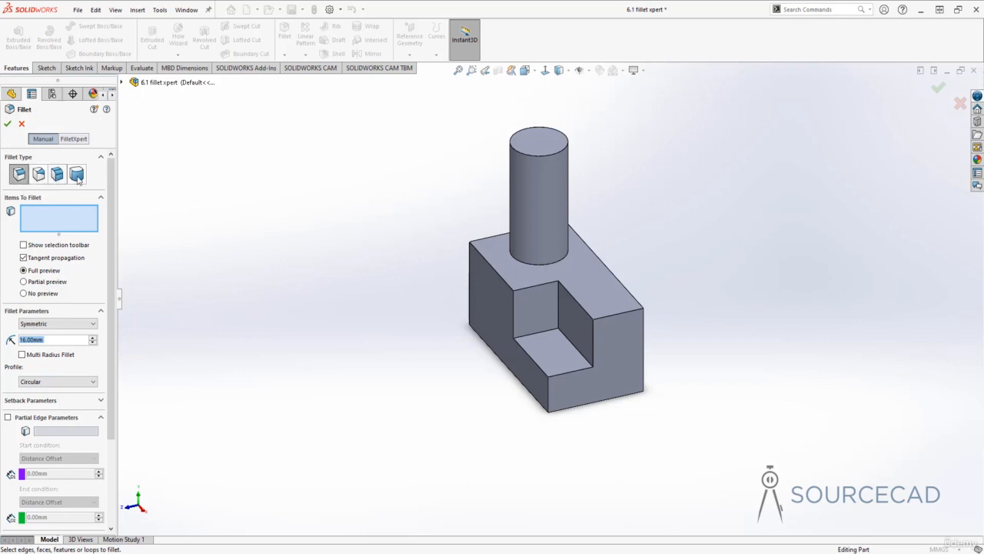
left_click(40, 174)
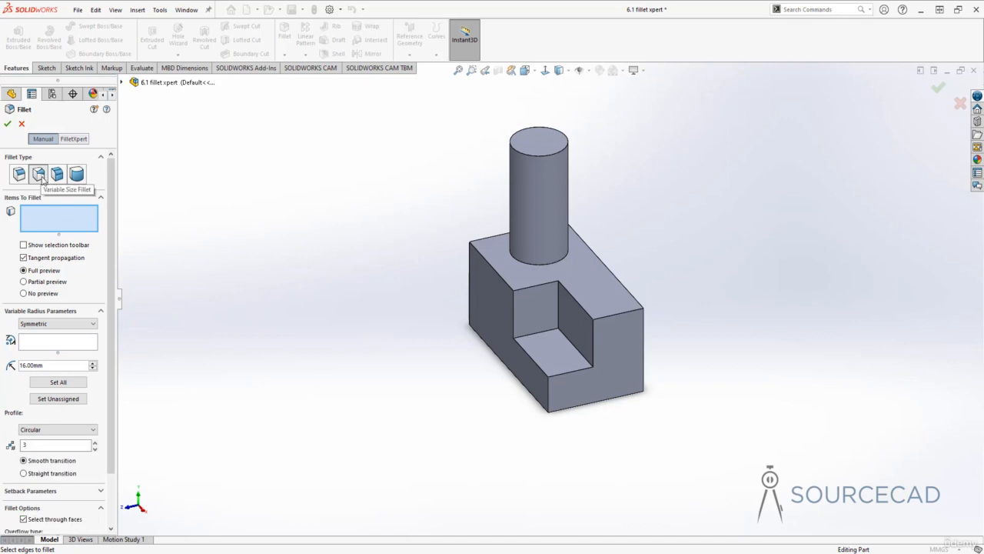
left_click(62, 175)
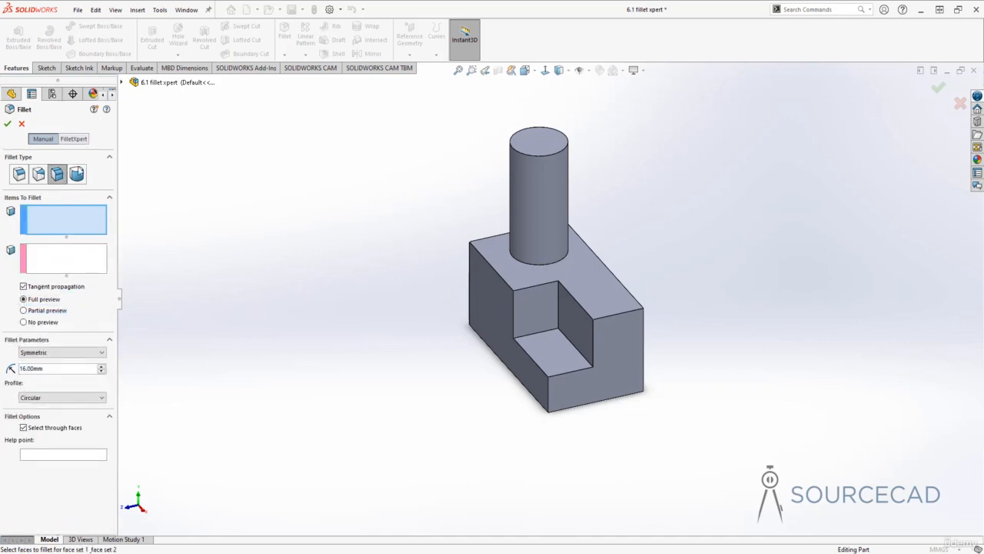
left_click(77, 173)
left_click(39, 174)
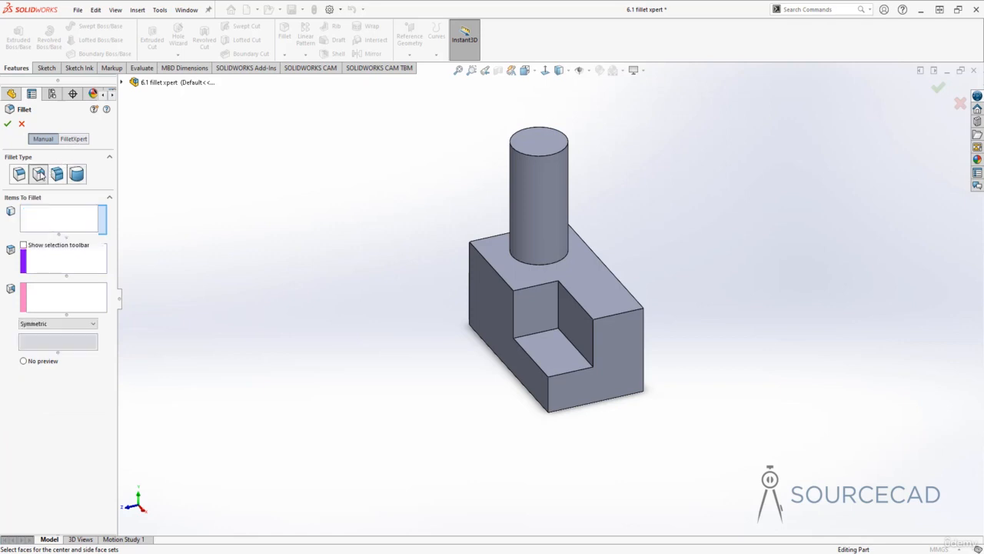
left_click(20, 174)
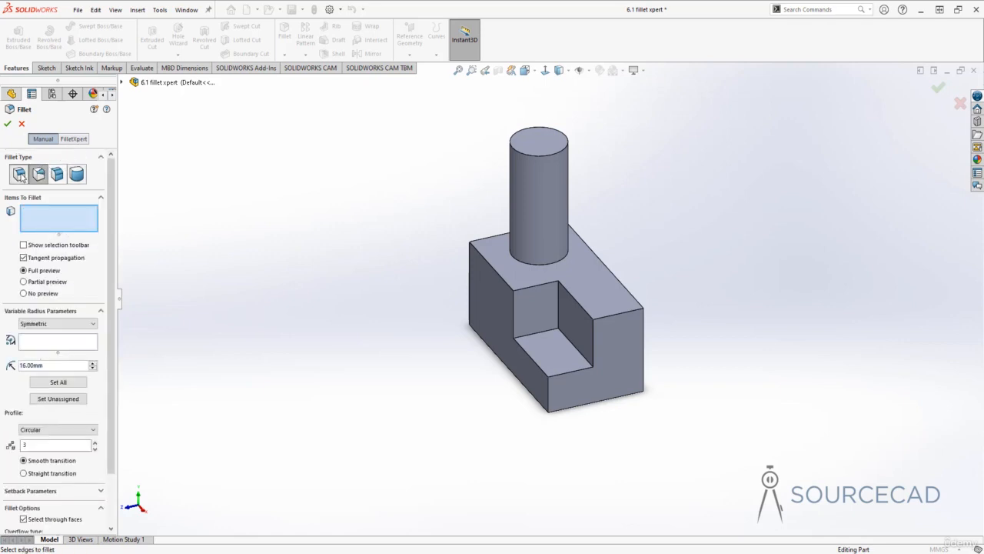
- Switch to FilletXpert, apply a 5 mm fillet to the block's top edge beside the cylinder on the notched side, and expand the feature tree
left_click(74, 138)
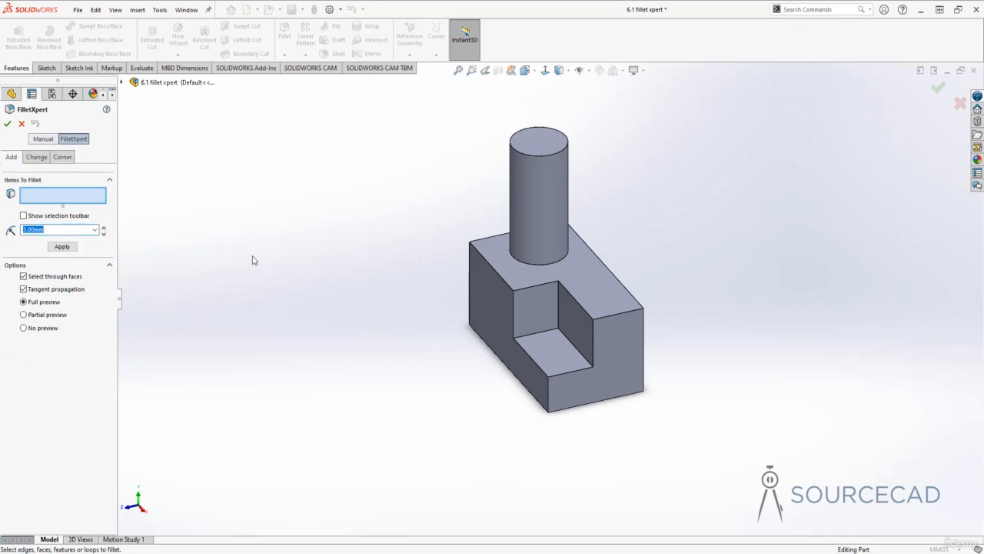
left_click(485, 262)
middle_click_drag(436, 330, 478, 324)
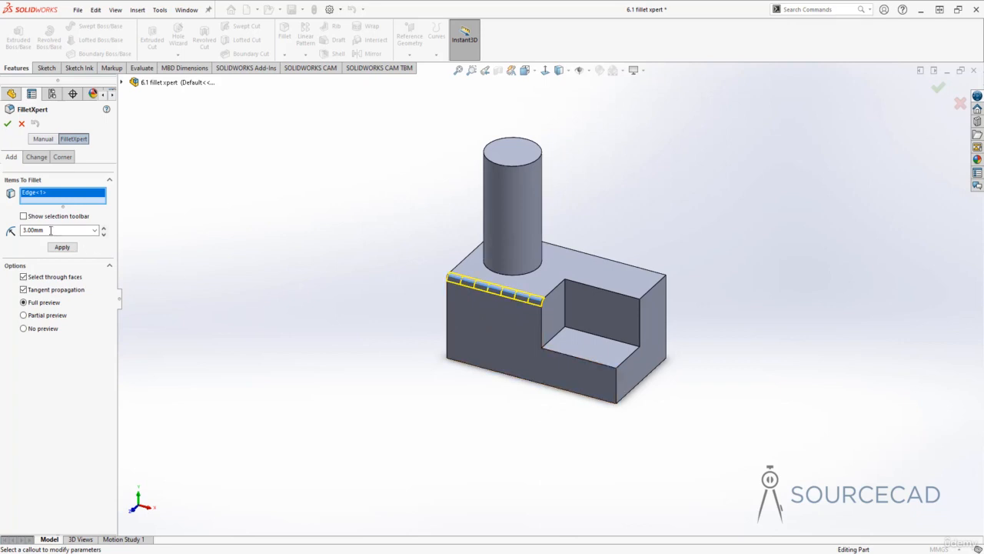
left_click_drag(52, 230, 7, 238)
type("5")
key("Return")
left_click(62, 247)
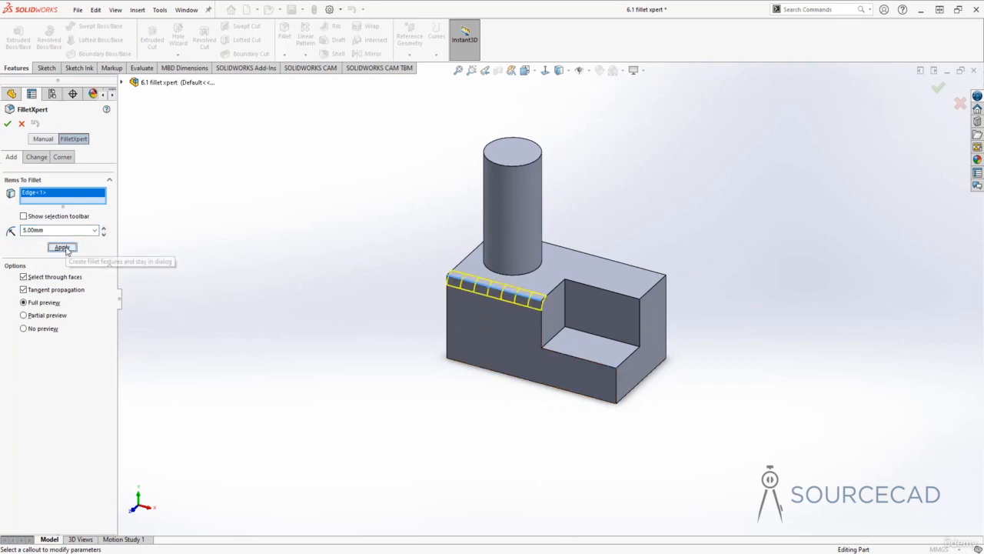
left_click(65, 250)
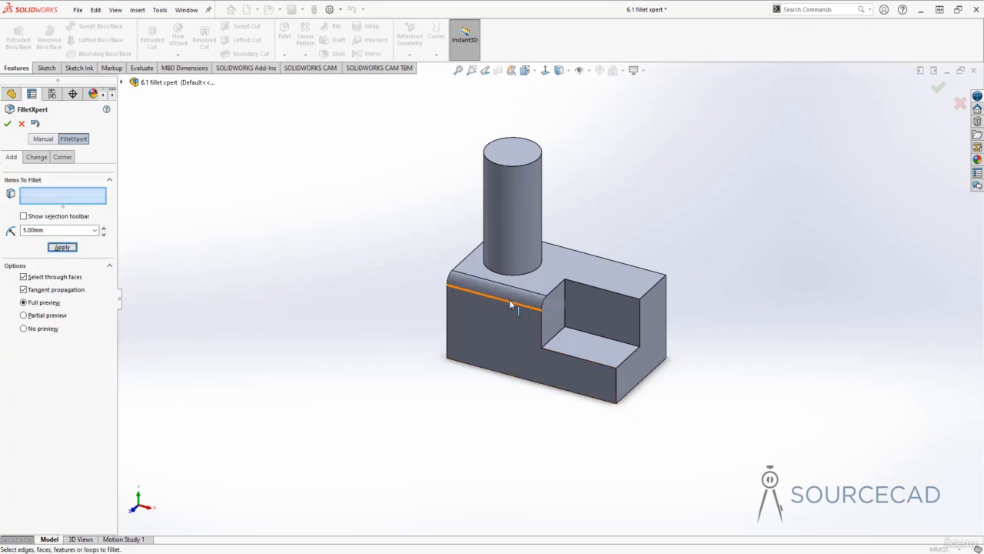
left_click(121, 82)
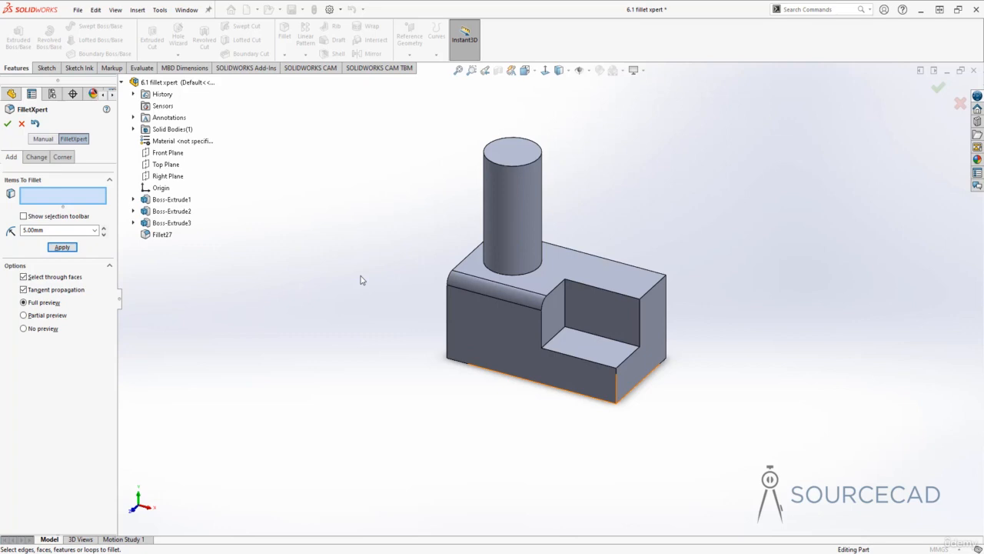
- Apply a 6 mm fillet to the top edge and adjoining vertical edge of the block's end face beside the cylinder
middle_click_drag(378, 288, 474, 281)
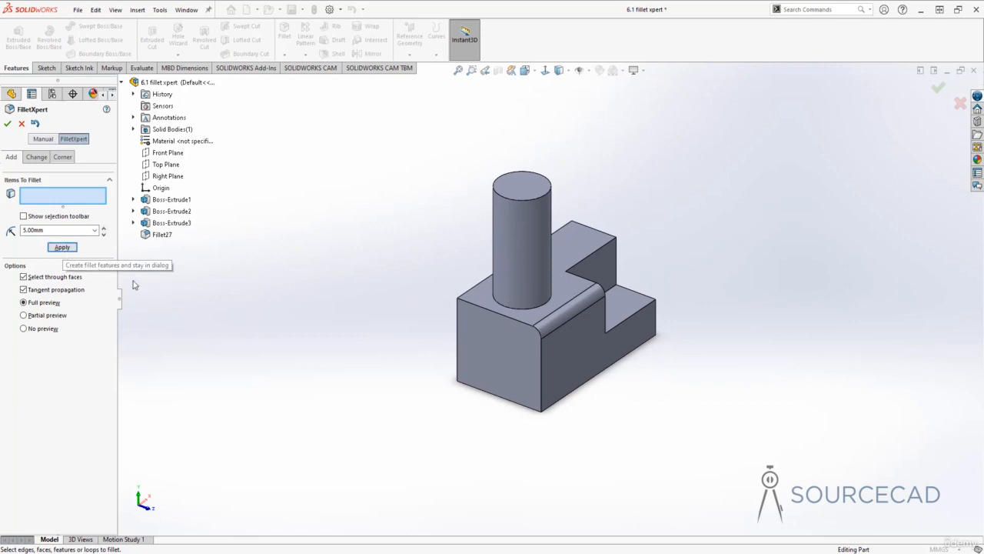
left_click(479, 307)
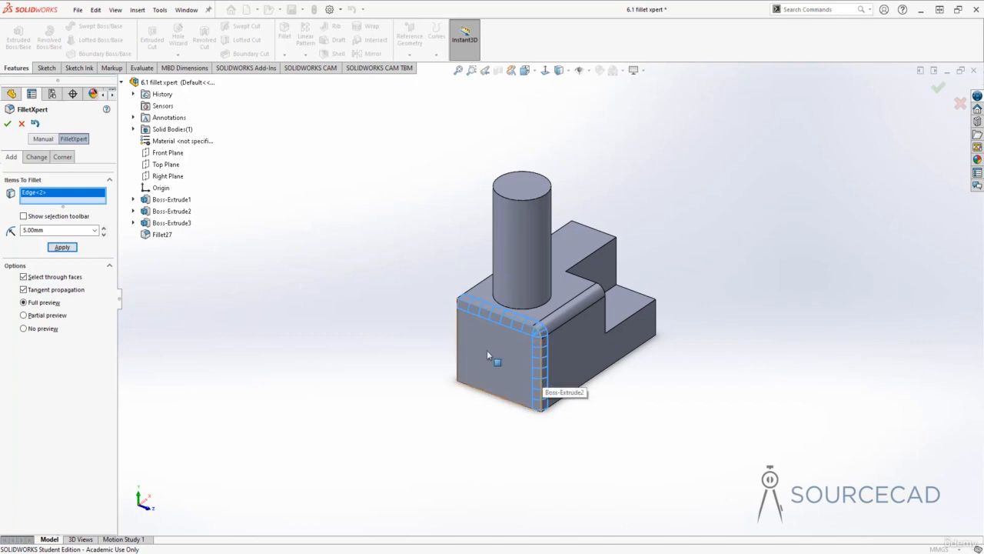
left_click_drag(53, 230, 7, 229)
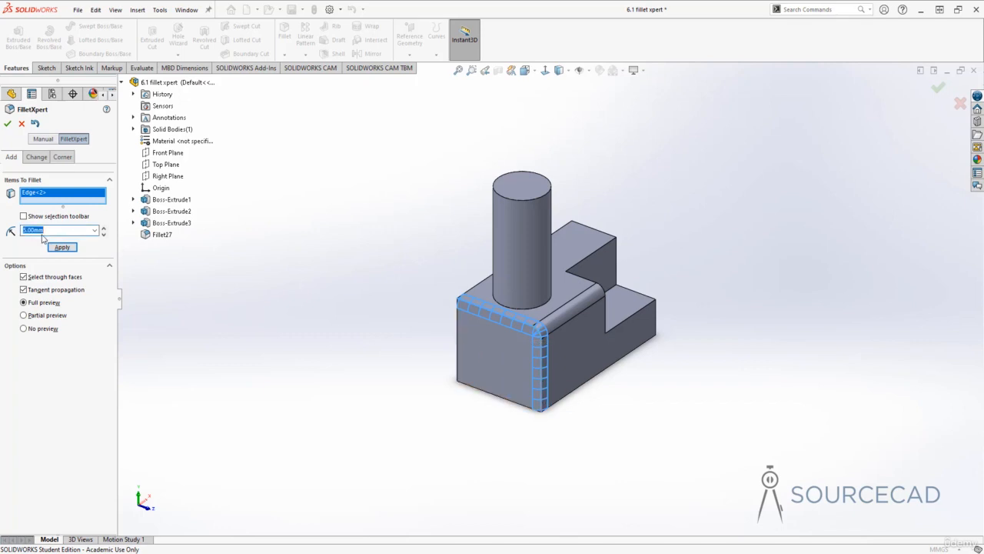
type("6")
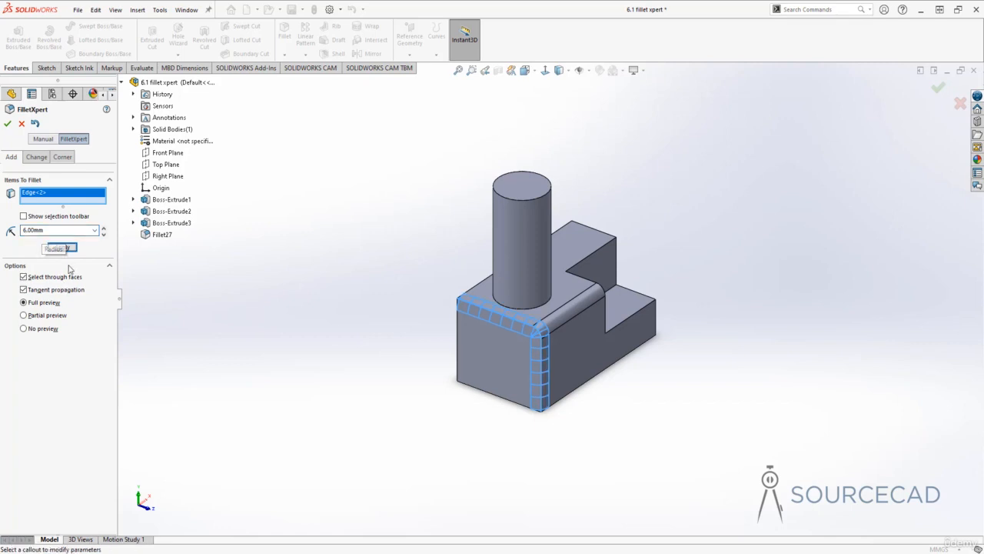
left_click(64, 247)
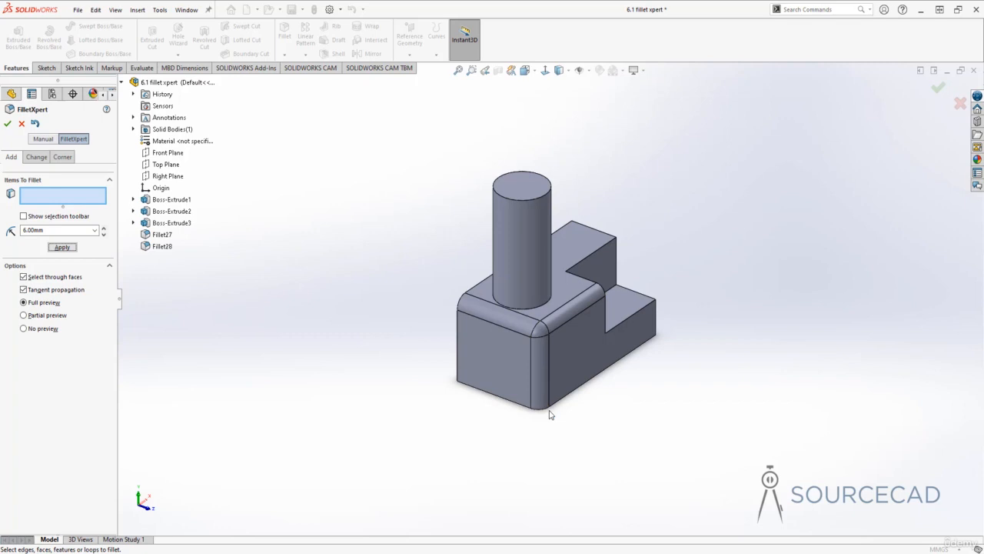
- Apply a 5 mm fillet to the inner edge where the notch's floor meets its long back wall
middle_click_drag(655, 340, 506, 316)
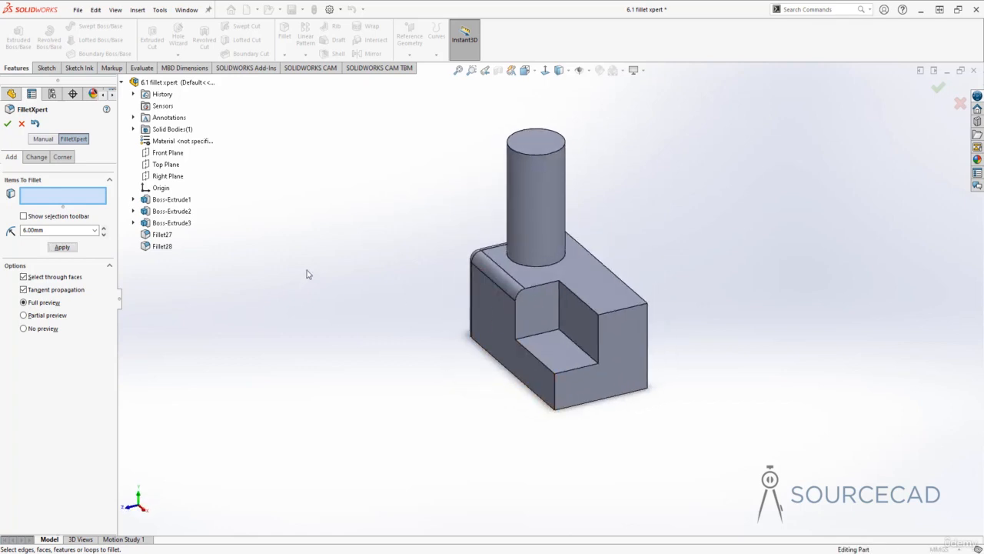
left_click(578, 345)
left_click_drag(82, 230, 24, 230)
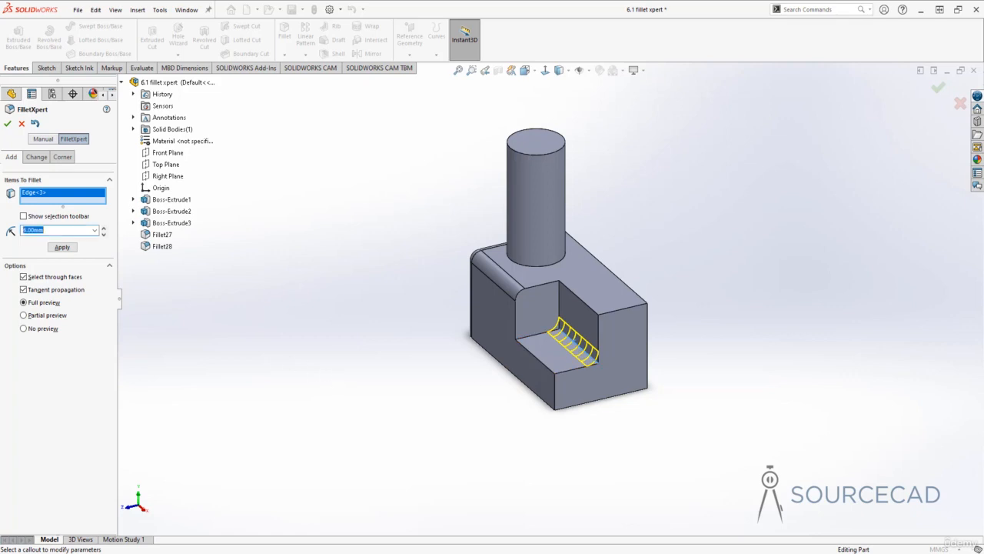
type("5")
left_click(62, 248)
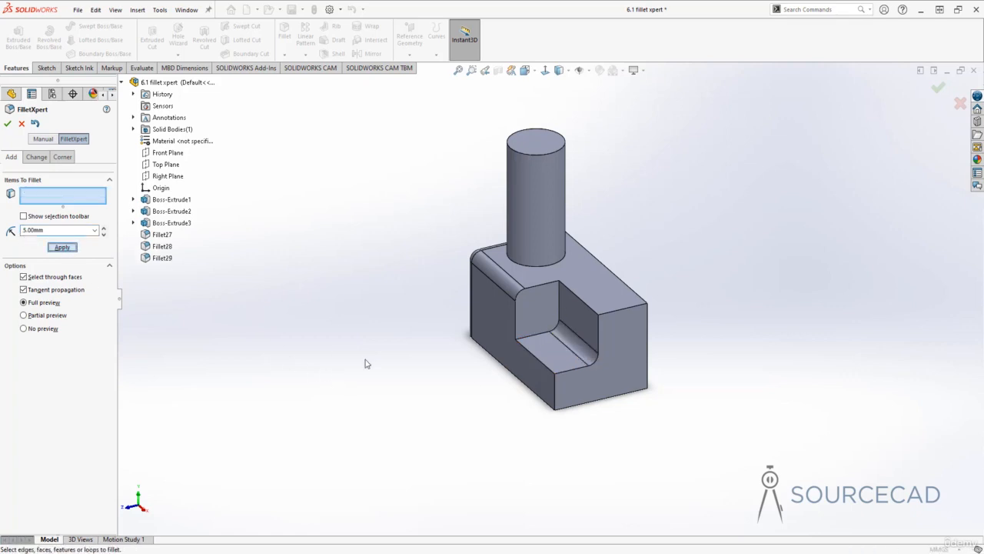
- Apply a 3 mm fillet along the notch's curved profile edge on the block's end face
left_click(596, 331)
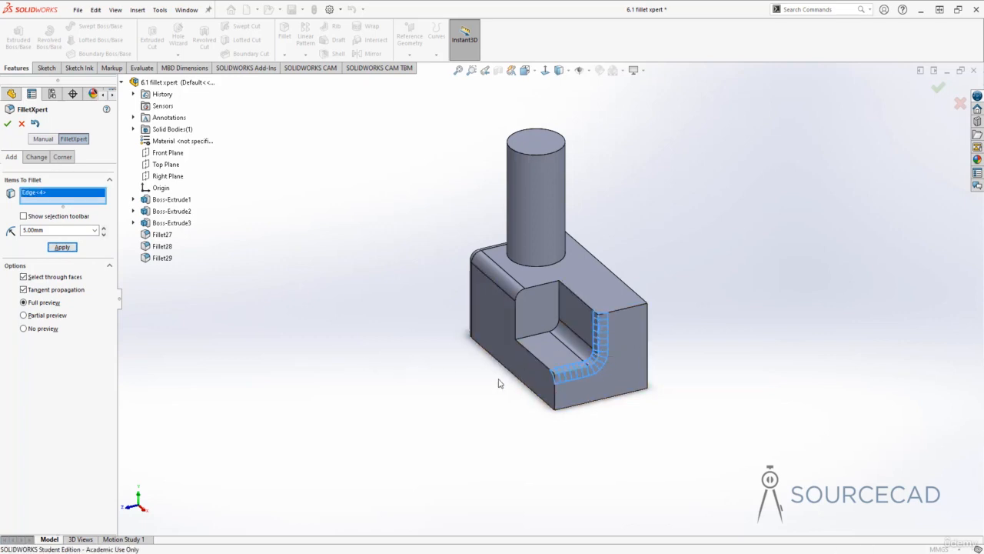
double_click(47, 231)
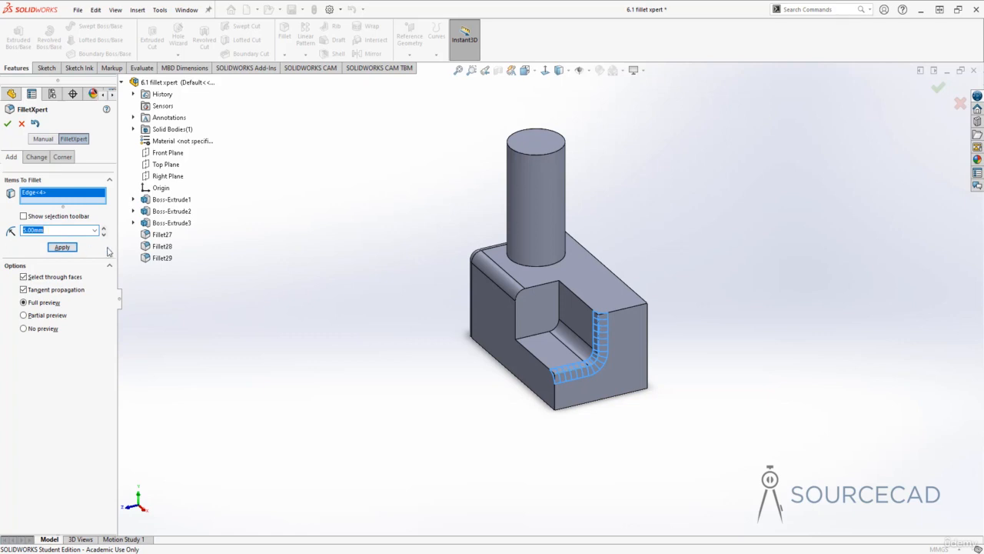
type("3")
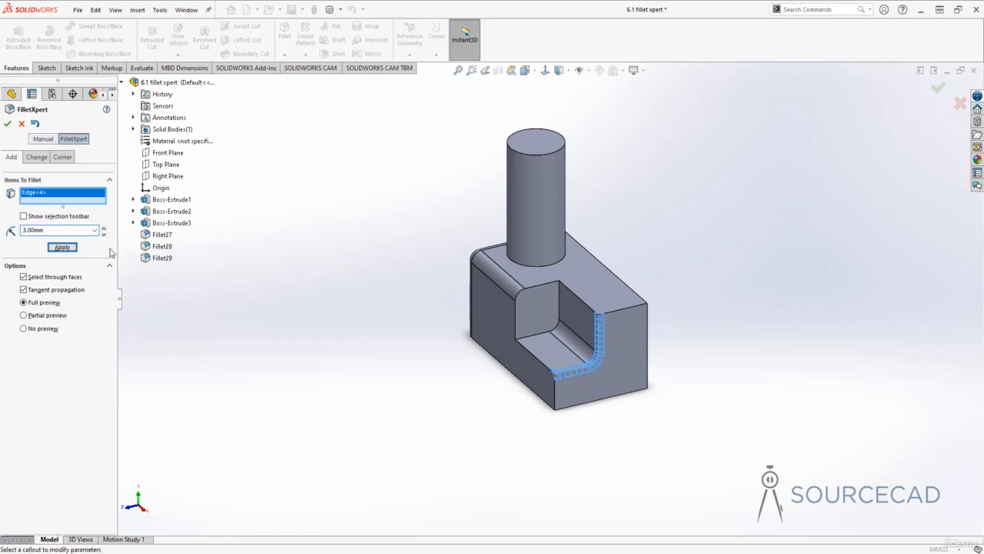
left_click(67, 248)
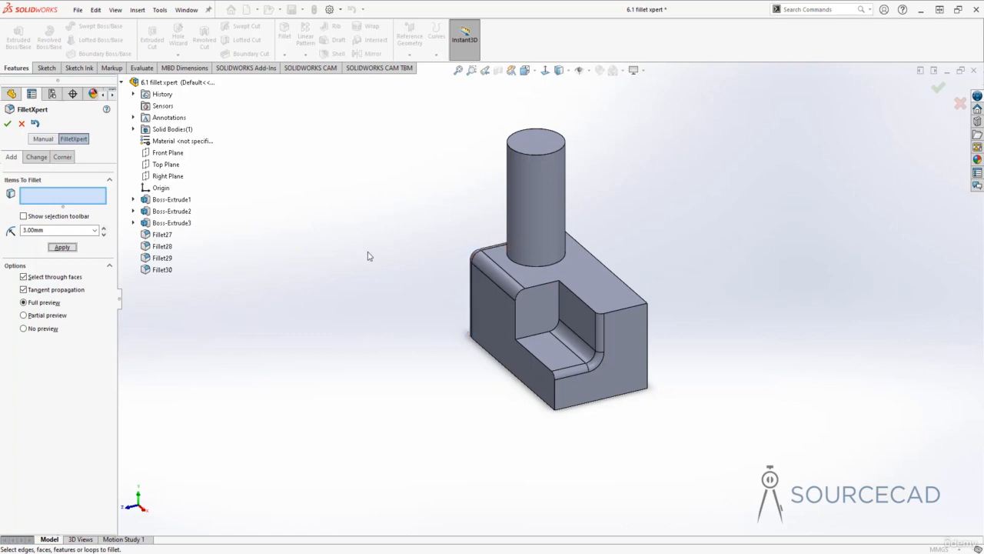
- Examine which faces belong to the existing 3 mm, 5 mm and 6 mm fillets in FilletXpert's change mode, and clear the selection
left_click(37, 157)
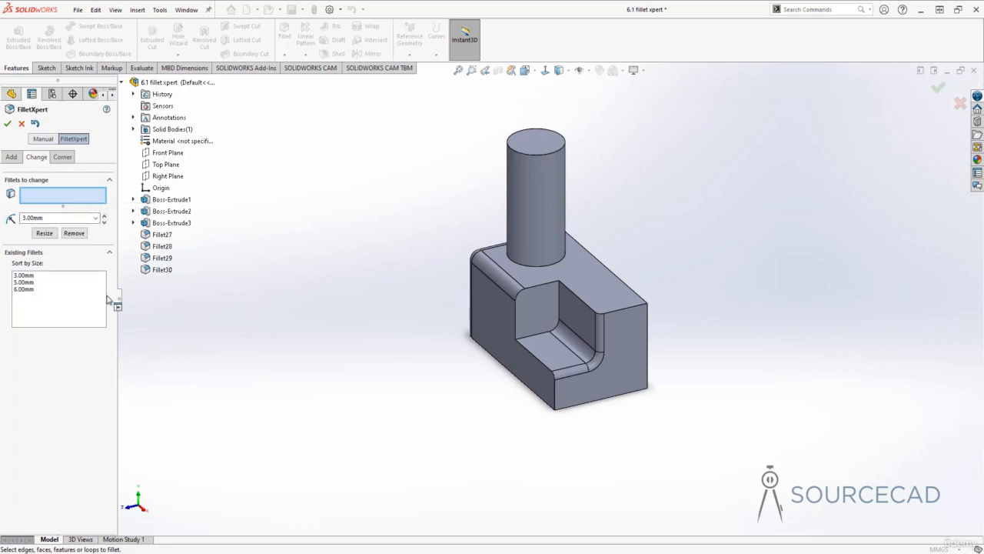
left_click(23, 276)
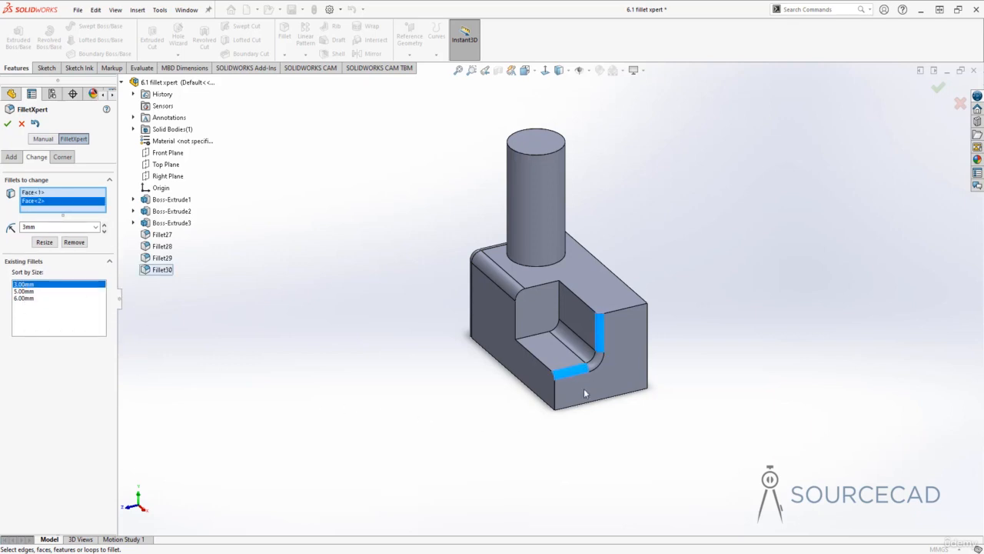
left_click(23, 291, "ctrl")
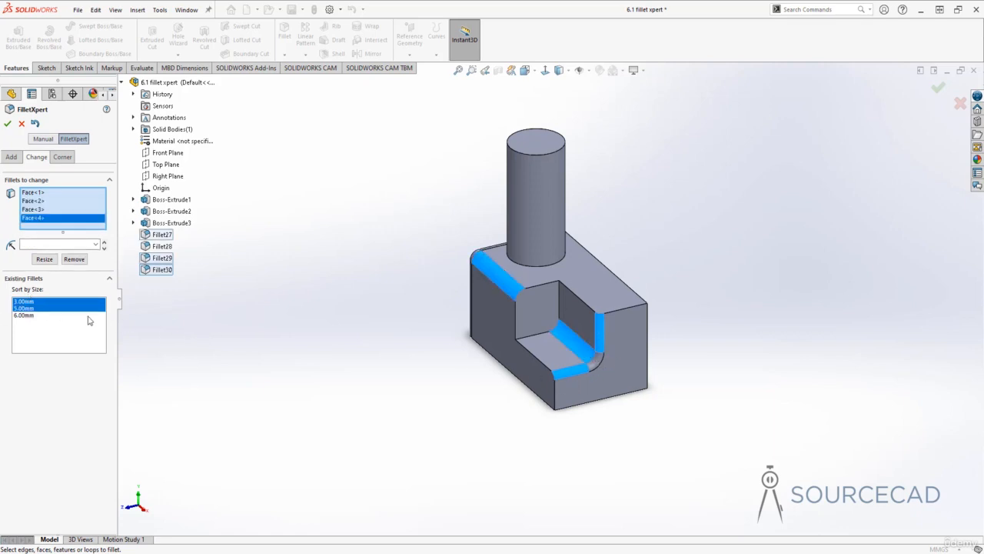
left_click(31, 316, "ctrl")
left_click(22, 320, "ctrl")
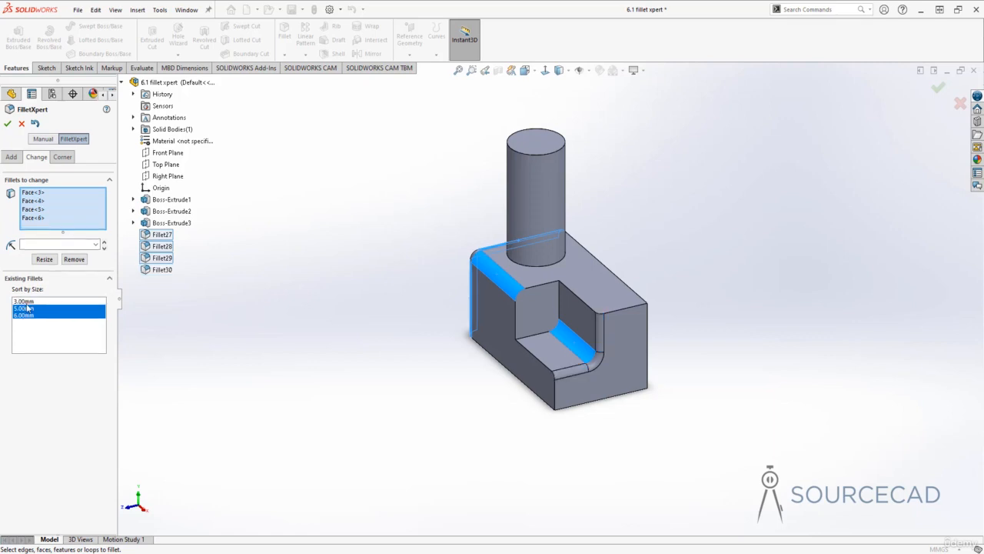
left_click(25, 303, "ctrl")
left_click(27, 320, "ctrl")
left_click(29, 315)
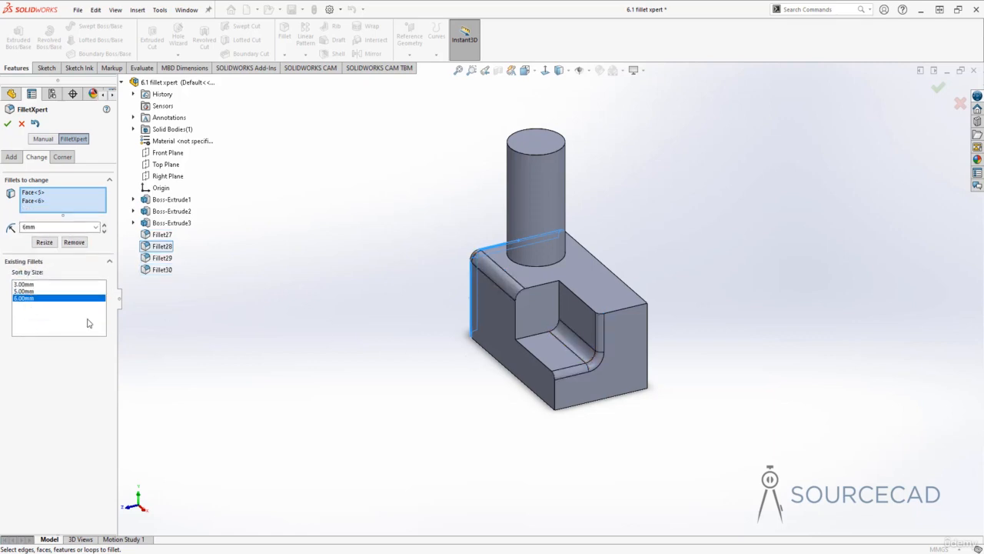
left_click(61, 317)
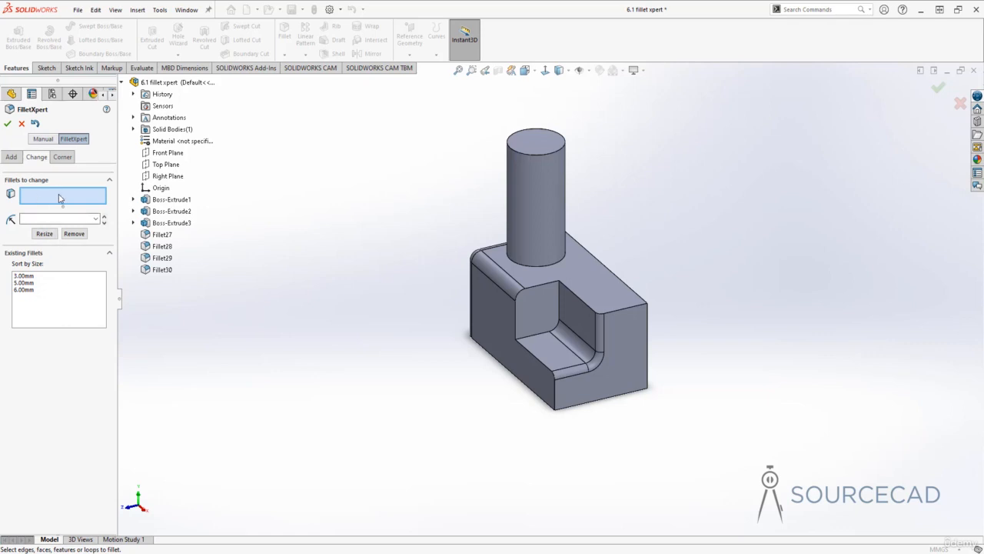
- Resize the fillet on the block's top edge beside the cylinder to 2.60 mm and remove that fillet
middle_click_drag(451, 293, 569, 307)
left_click(560, 311)
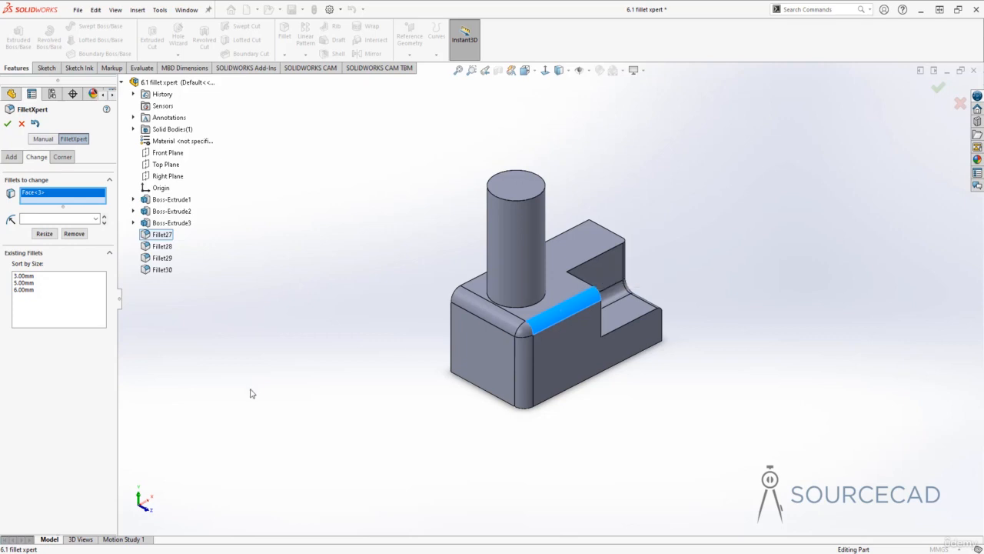
left_click(42, 220)
left_click(46, 235)
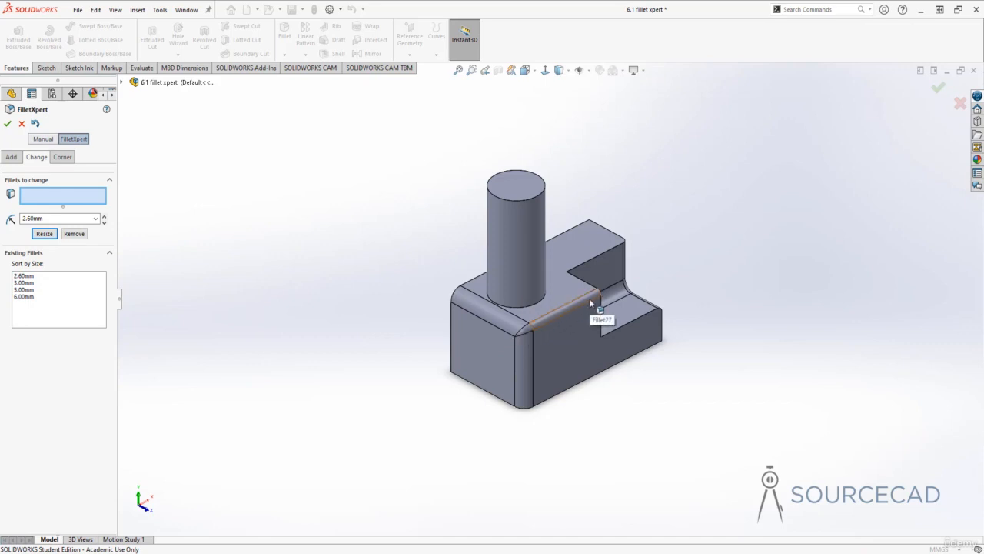
left_click(545, 321)
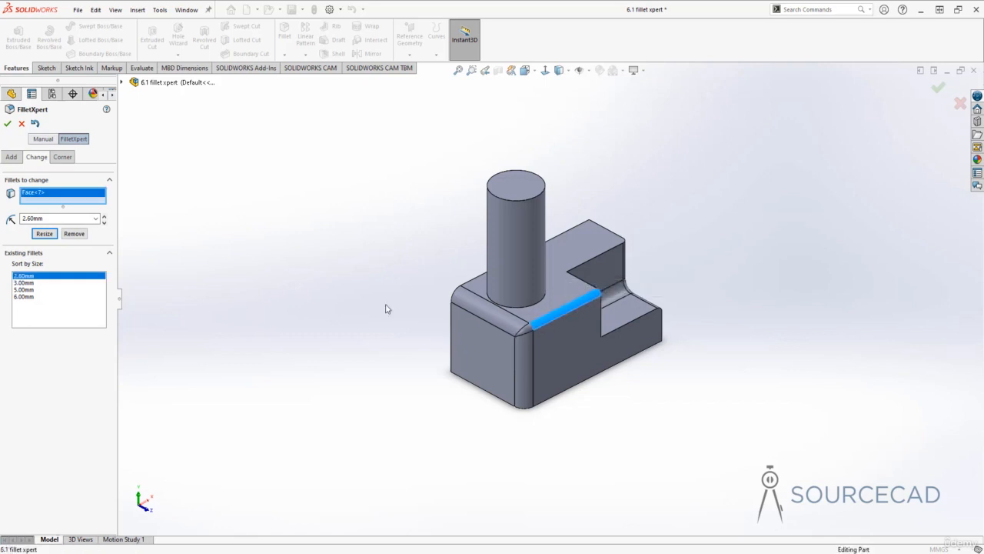
left_click(74, 233)
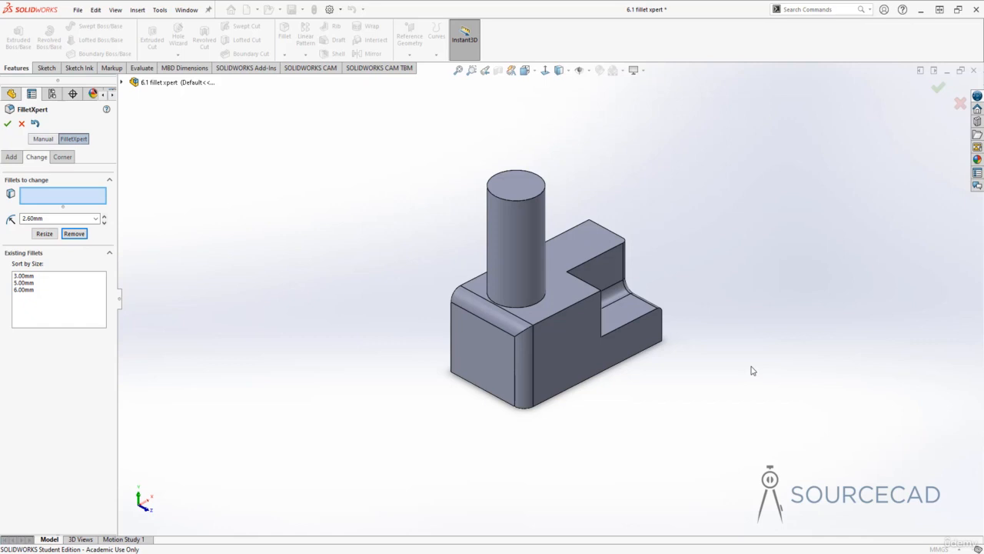
- Show the corner alternatives for the notch's fillet corner face and apply the second alternative, with the sharp point
middle_click_drag(681, 378, 551, 375)
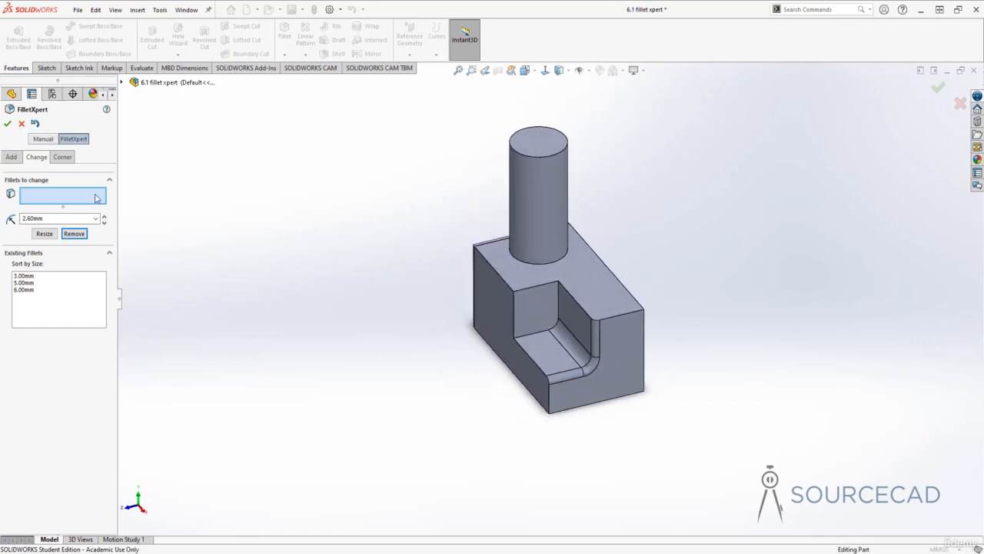
left_click(68, 159)
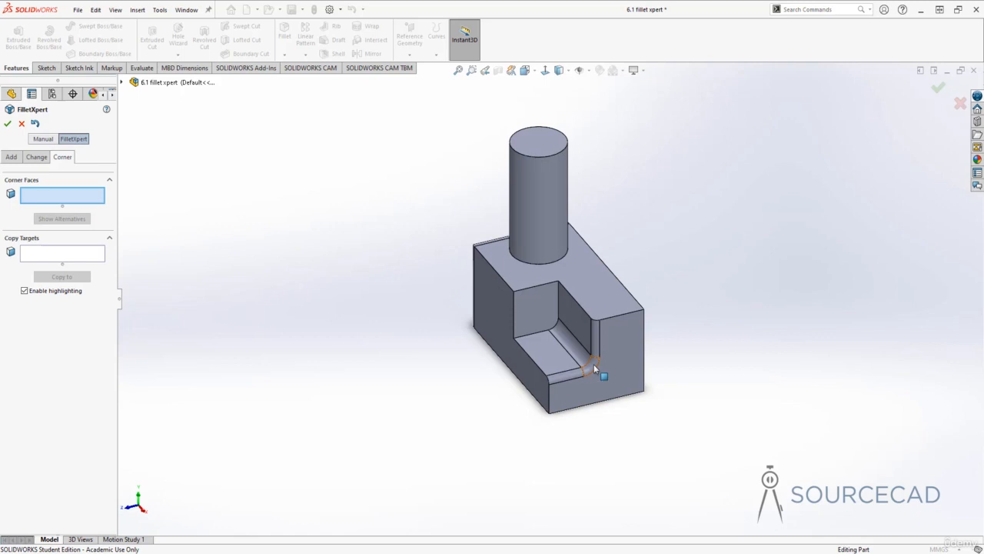
scroll(577, 342, "down", 5)
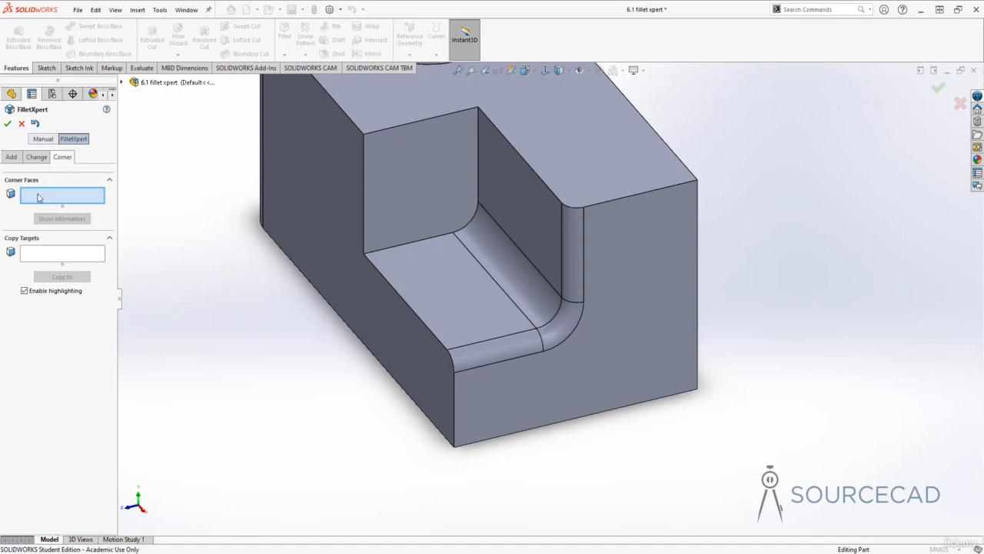
left_click(565, 321)
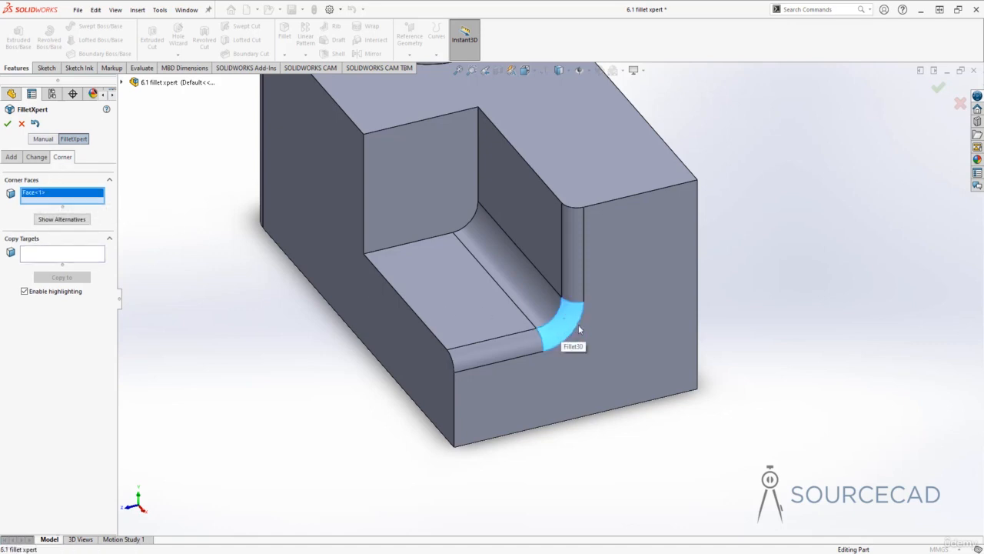
left_click(80, 219)
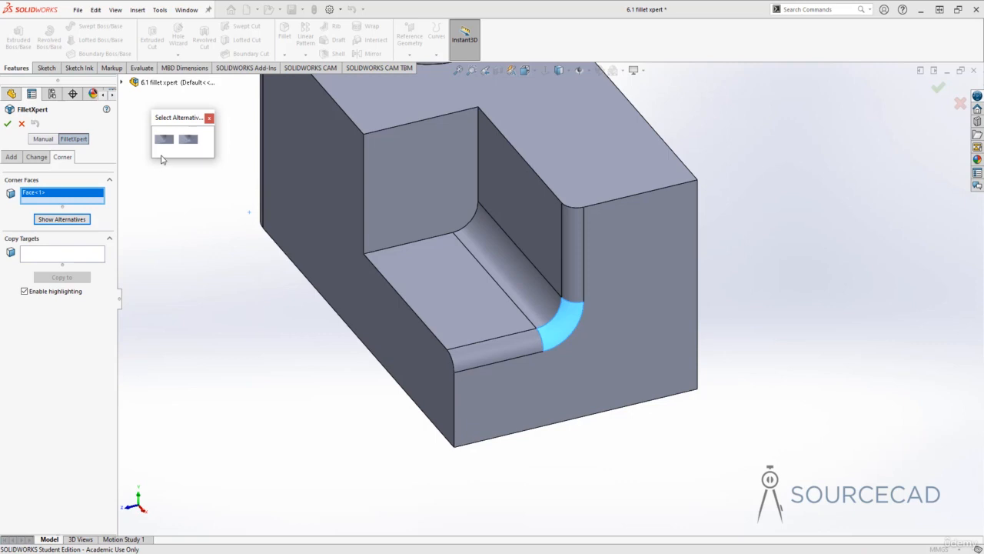
mouse_move(164, 142)
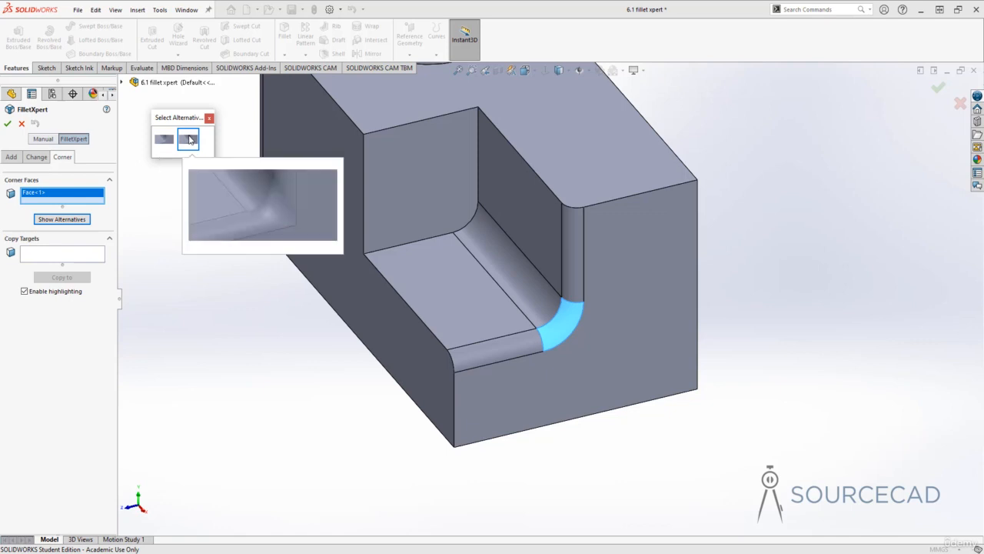
left_click(190, 139)
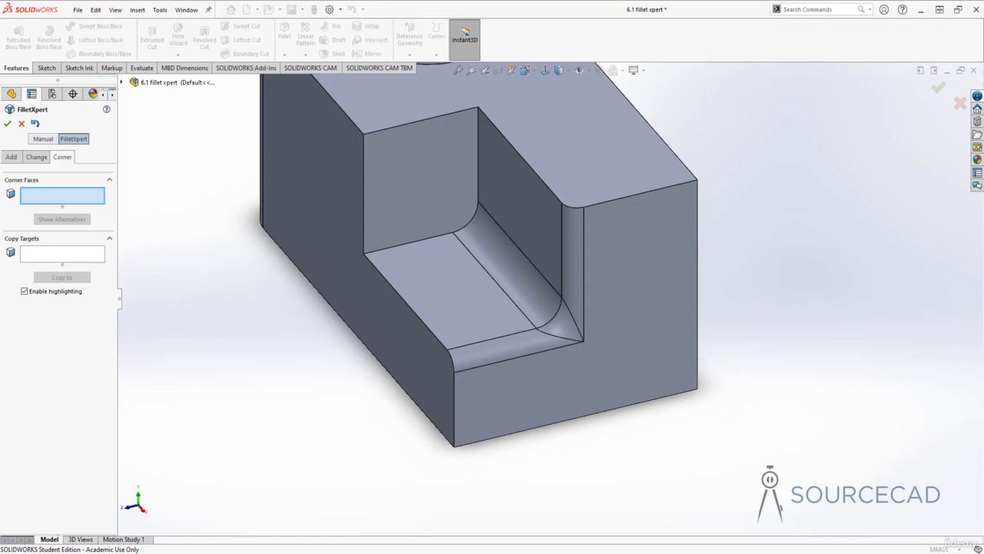
- Apply the first, smoothly rounded corner alternative to the notch's fillet corner face and accept the FilletXpert changes
left_click(569, 329)
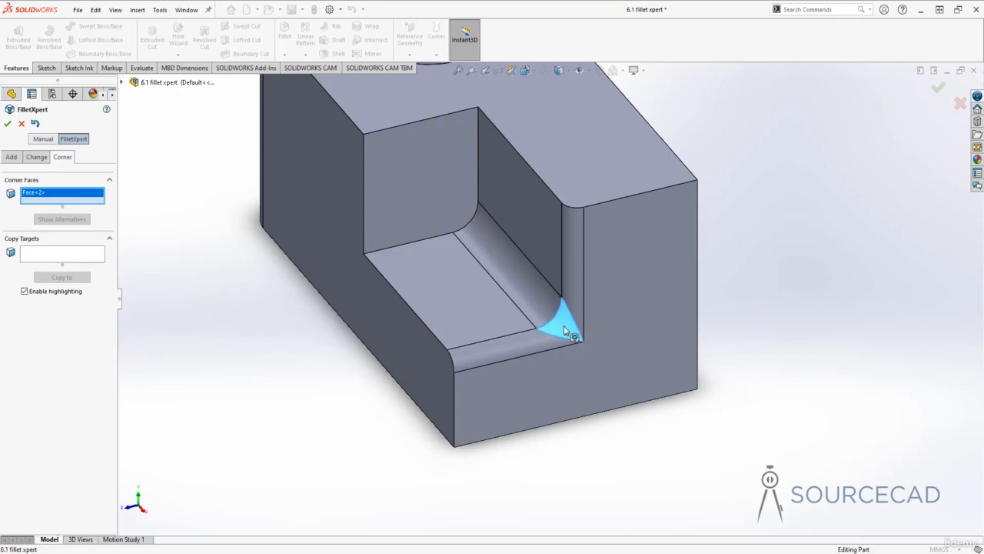
left_click(62, 219)
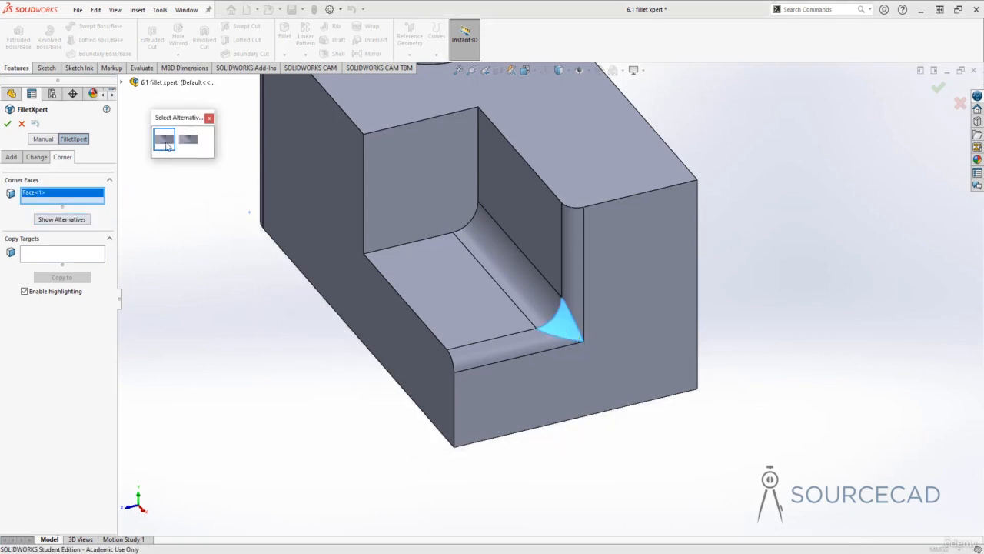
left_click(166, 143)
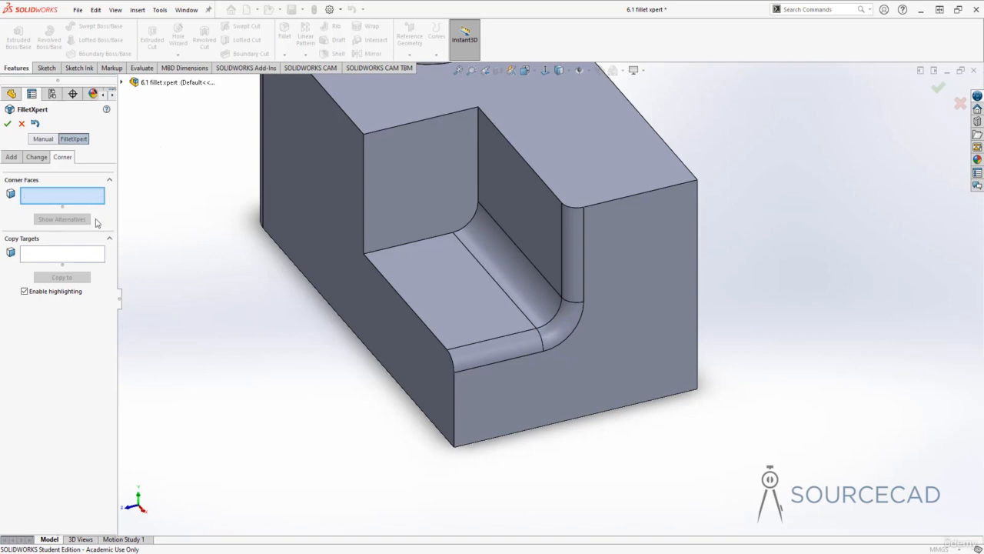
left_click(7, 124)
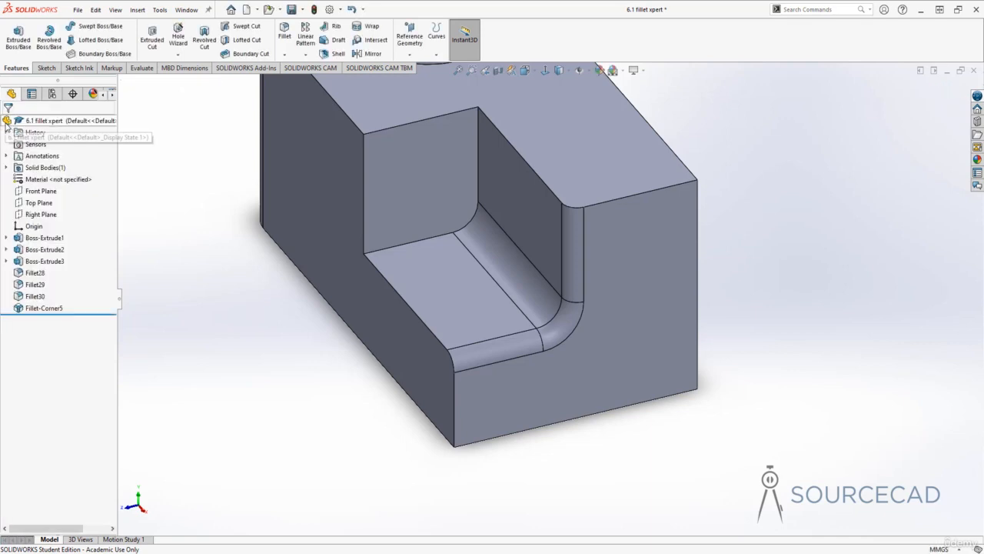
middle_click_drag(596, 362, 568, 344)
scroll(569, 351, "up", 5)
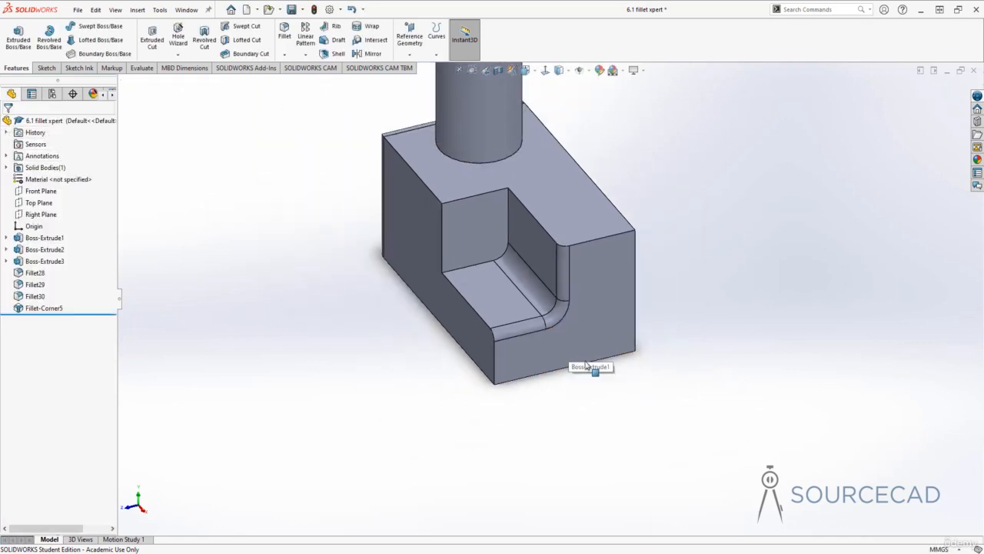
middle_click_drag(666, 268, 669, 336, "ctrl")
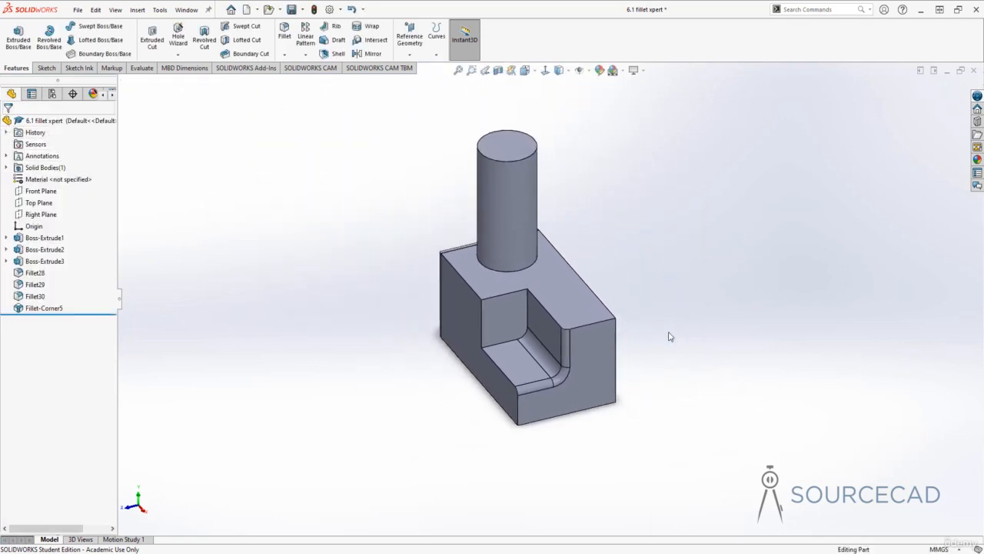